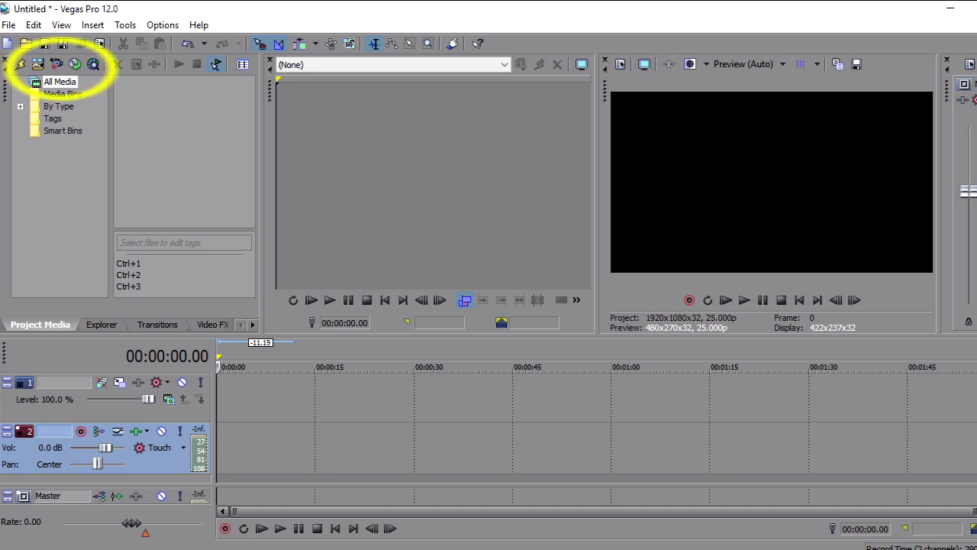
{"action": "left_click", "coordinate": [38, 64]}
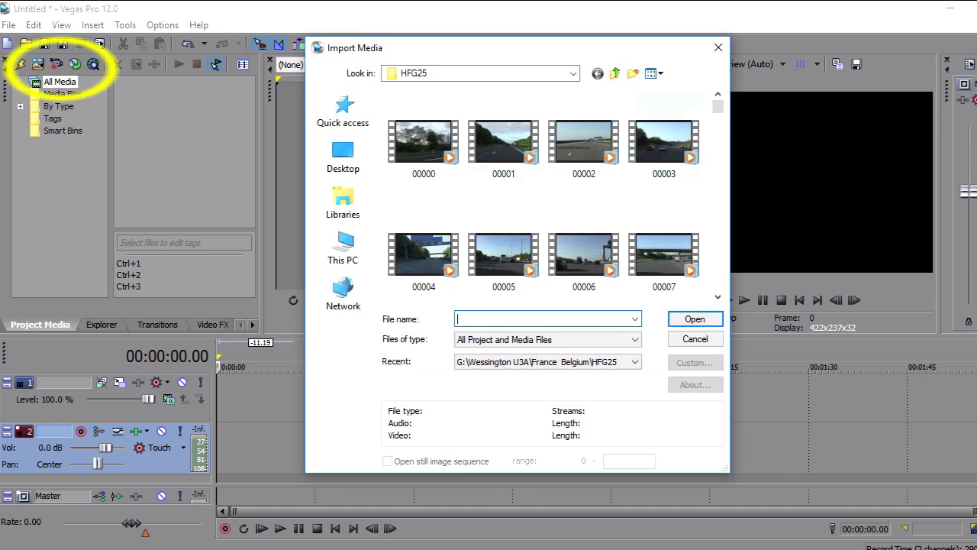
{"action": "left_click", "coordinate": [572, 73]}
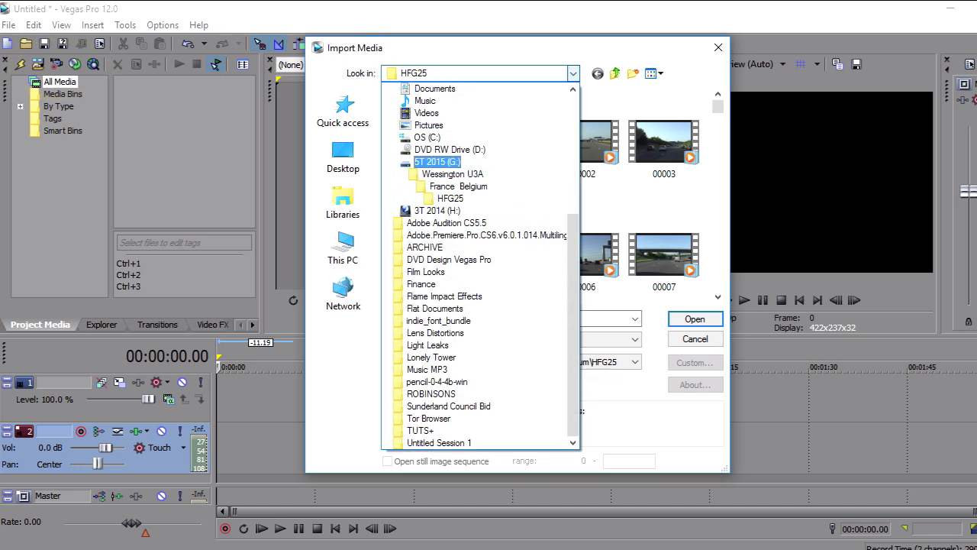
{"action": "left_click", "coordinate": [719, 47]}
{"action": "left_click", "coordinate": [719, 47]}
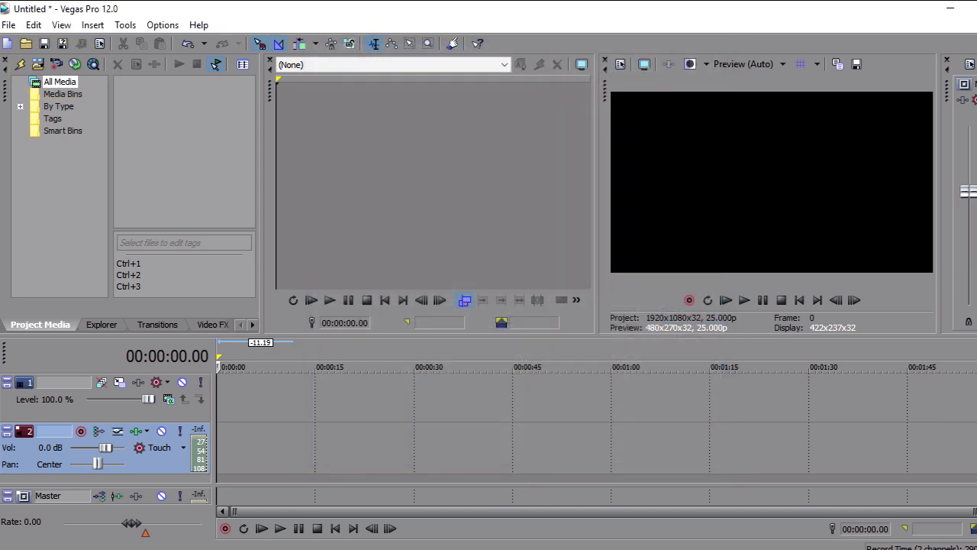
Add the 01 Bridges clip from the Project Files folder to the start of the timeline and close the folder window.
{"action": "left_click_drag", "start_coordinate": [0, 224], "coordinate": [780, 117]}
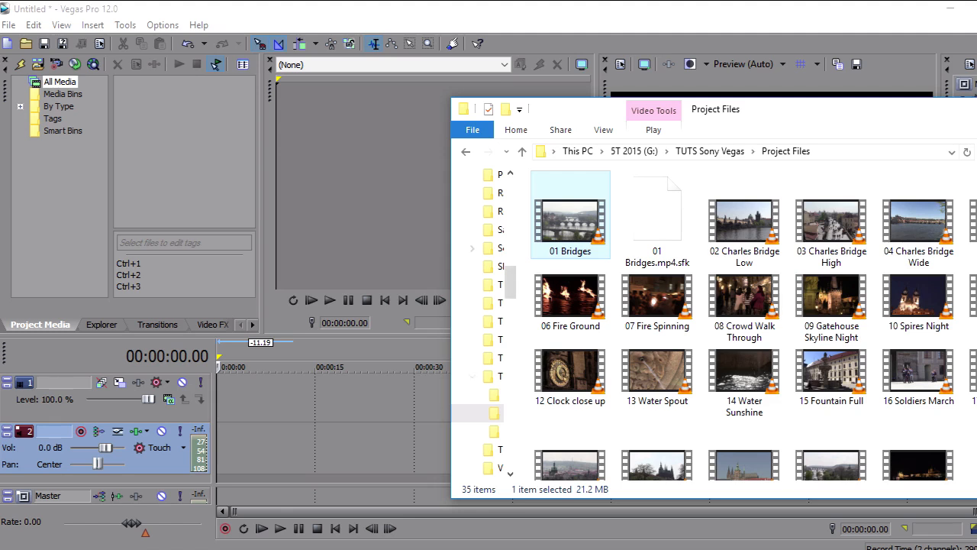
{"action": "left_click_drag", "start_coordinate": [570, 221], "coordinate": [283, 461]}
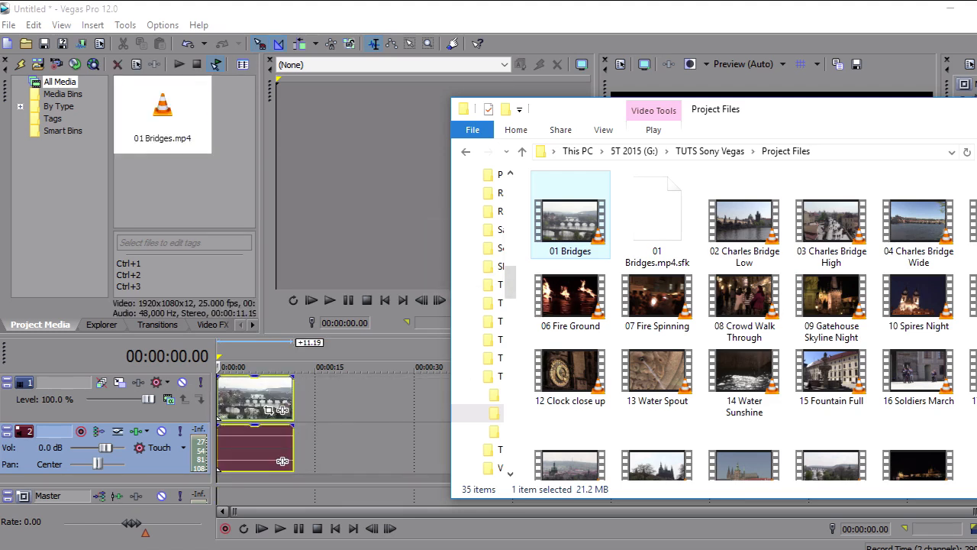
{"action": "left_click_drag", "start_coordinate": [794, 110], "coordinate": [709, 110]}
{"action": "left_click", "coordinate": [896, 109]}
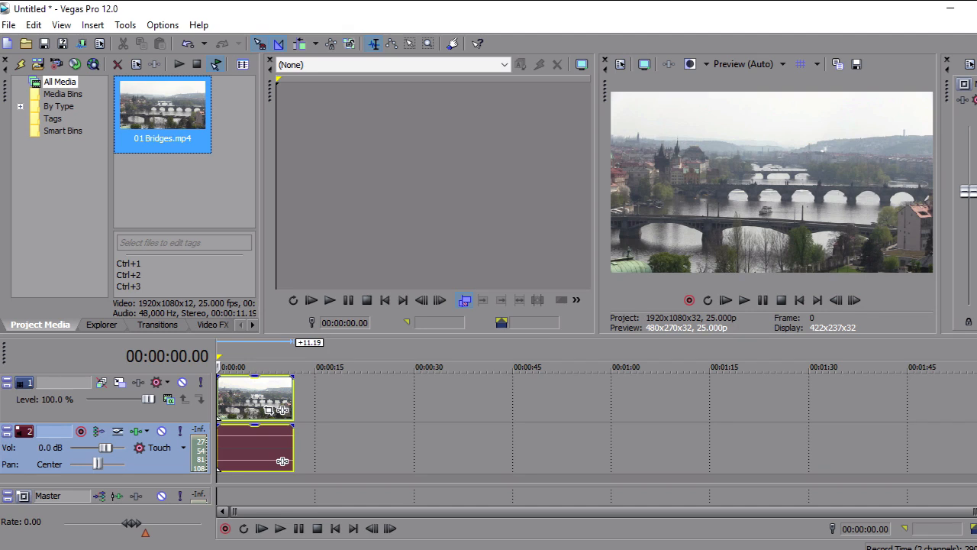
Undock and close the Trimmer, and widen the video preview area.
{"action": "left_click_drag", "start_coordinate": [273, 93], "coordinate": [233, 147]}
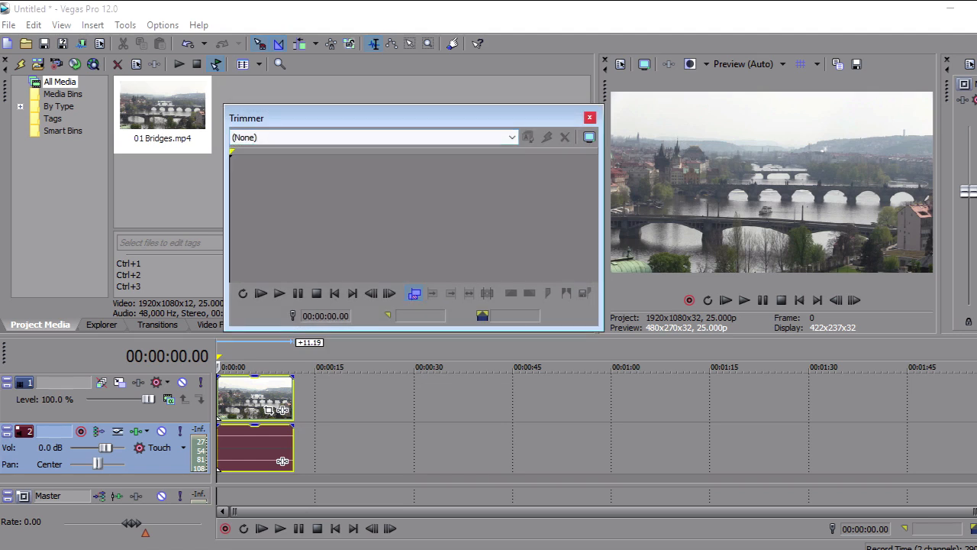
{"action": "left_click", "coordinate": [589, 117]}
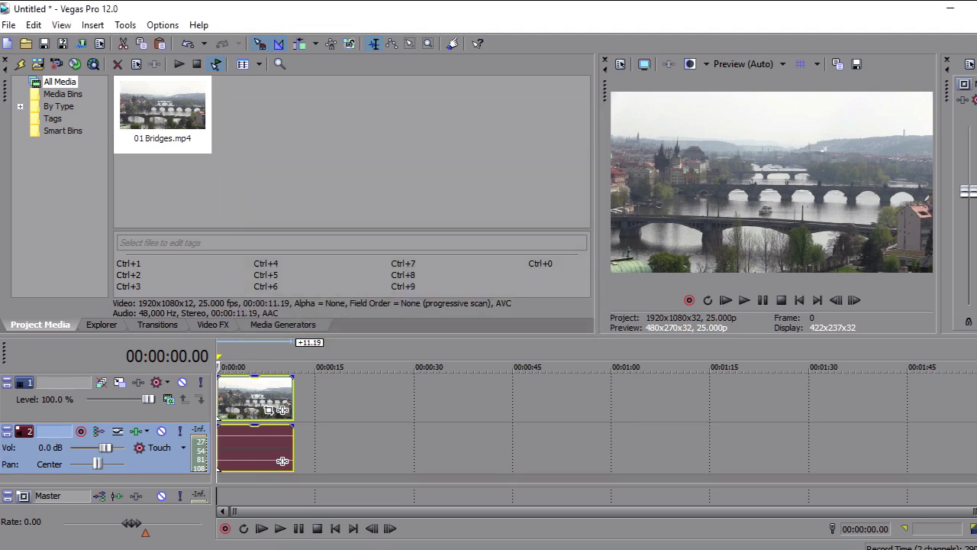
{"action": "left_click_drag", "start_coordinate": [596, 168], "coordinate": [449, 168]}
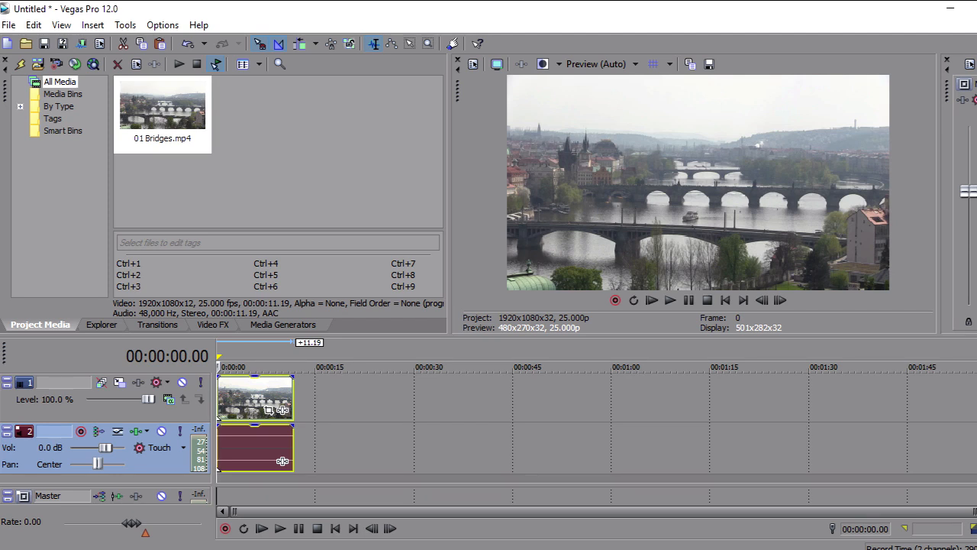
Look through the file explorer, transitions, video effects and media generators, and return to the project media.
{"action": "left_click", "coordinate": [101, 324]}
{"action": "left_click", "coordinate": [157, 324]}
{"action": "left_click", "coordinate": [213, 324]}
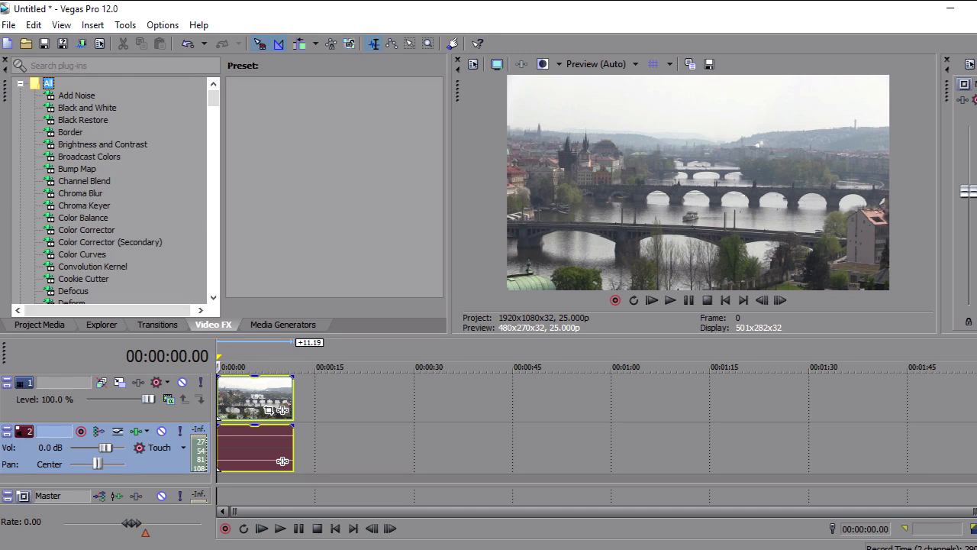
{"action": "left_click", "coordinate": [282, 325]}
{"action": "left_click", "coordinate": [40, 325]}
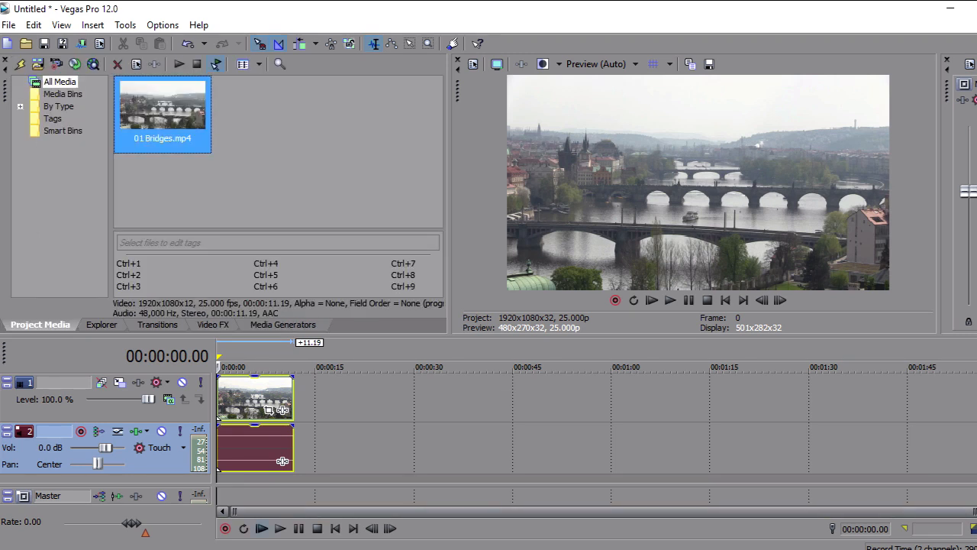
Play the bridges clip on the timeline and stop playback.
{"action": "left_click", "coordinate": [279, 528]}
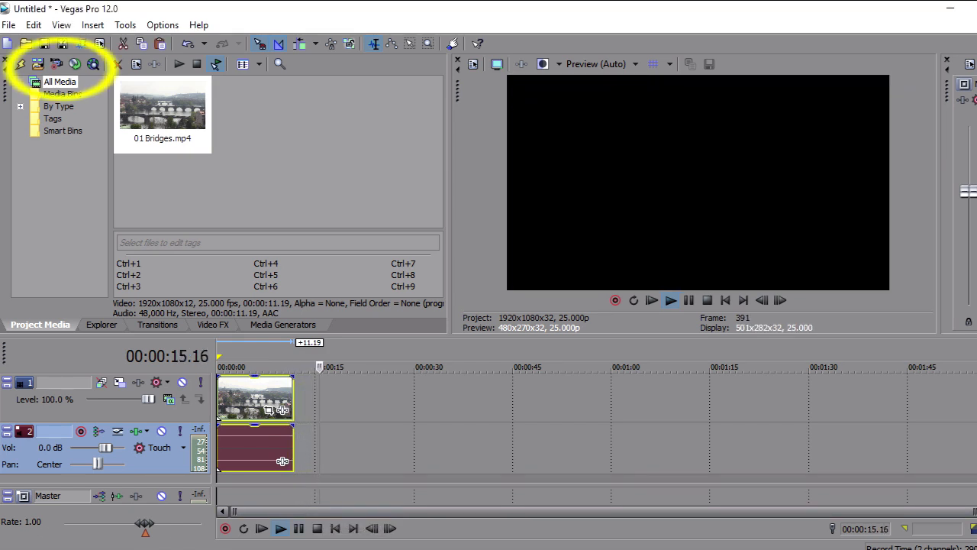
{"action": "key", "text": "space"}
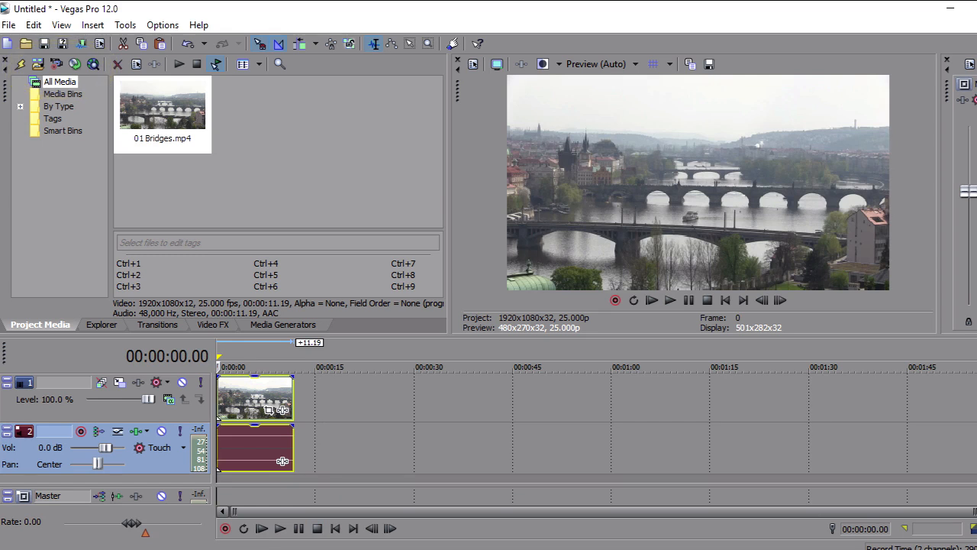
{"action": "left_click", "coordinate": [163, 115]}
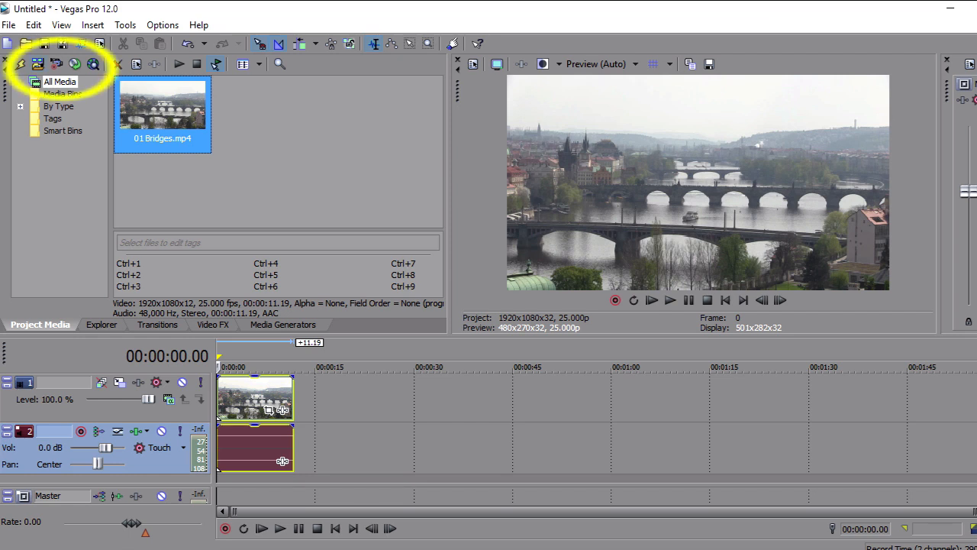
Import all the media files from the Project Files folder into the project media.
{"action": "left_click", "coordinate": [38, 64]}
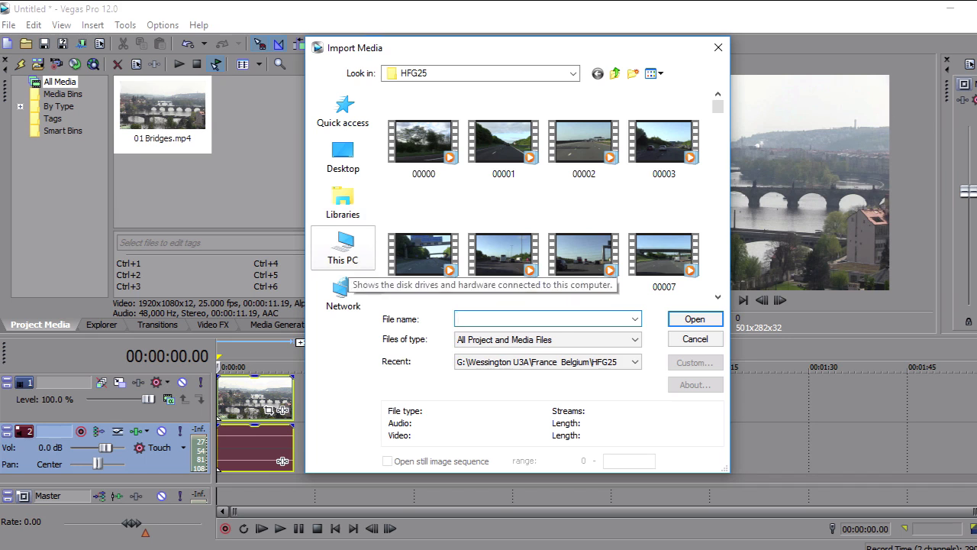
{"action": "left_click", "coordinate": [343, 248]}
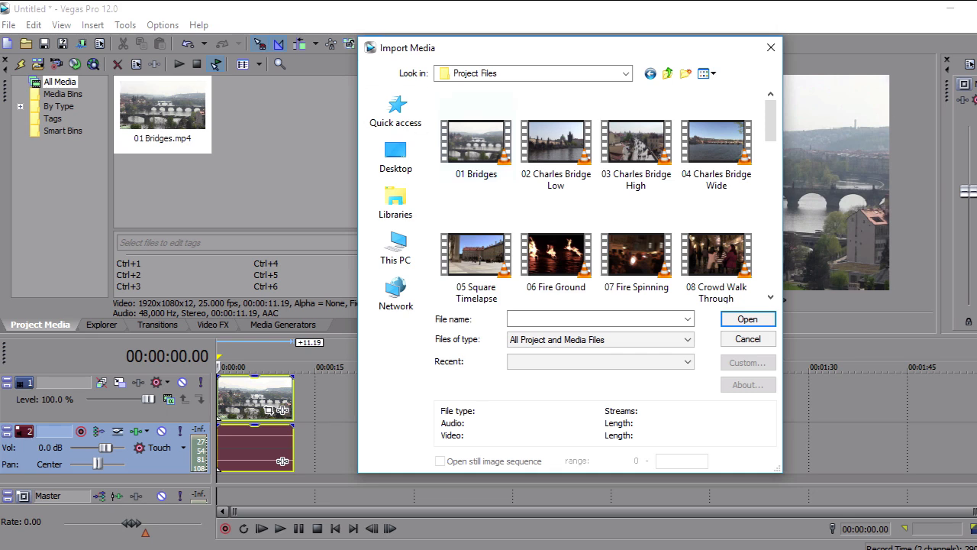
{"action": "left_click_drag", "start_coordinate": [760, 99], "coordinate": [458, 317]}
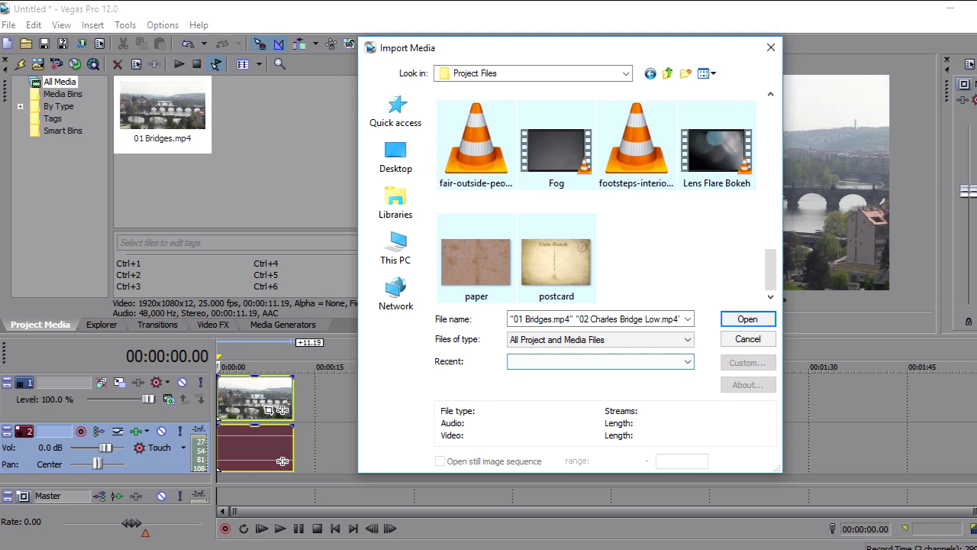
{"action": "key", "text": "Return"}
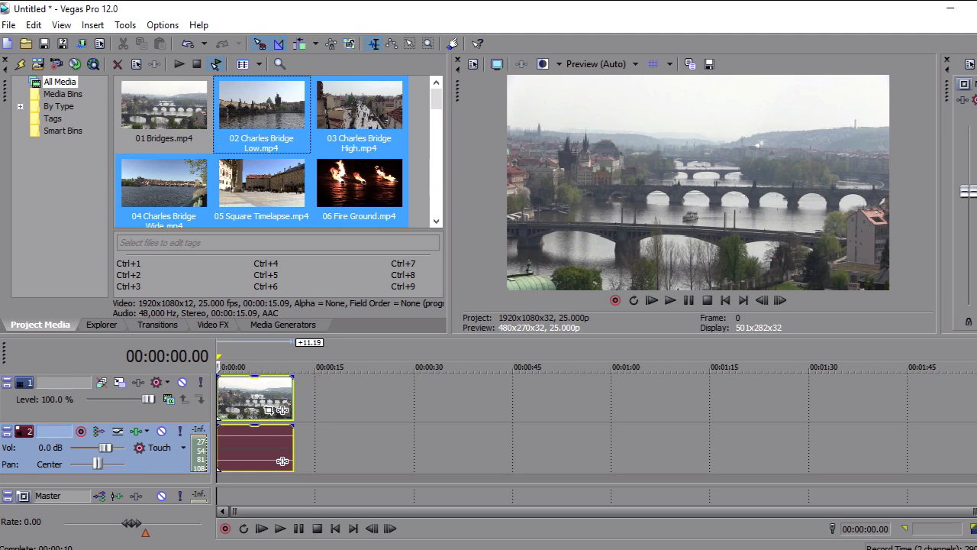
Turn on Ignore Event Grouping so the bridges clip's video and audio can be handled separately.
{"action": "left_click_drag", "start_coordinate": [262, 107], "coordinate": [300, 398]}
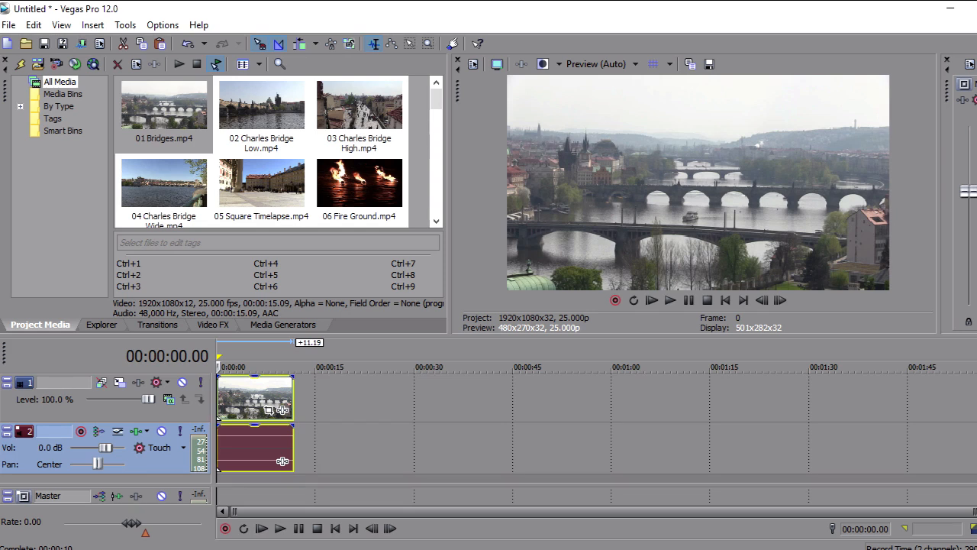
{"action": "mouse_move", "coordinate": [255, 398]}
{"action": "left_mouse_down"}
{"action": "mouse_move", "coordinate": [370, 399]}
{"action": "mouse_move", "coordinate": [255, 399]}
{"action": "left_mouse_up"}
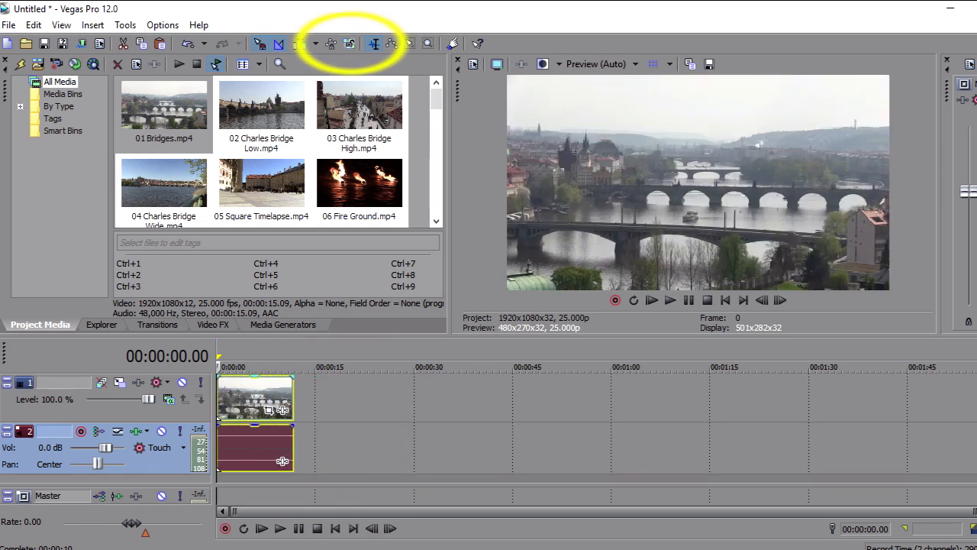
{"action": "left_click", "coordinate": [349, 44]}
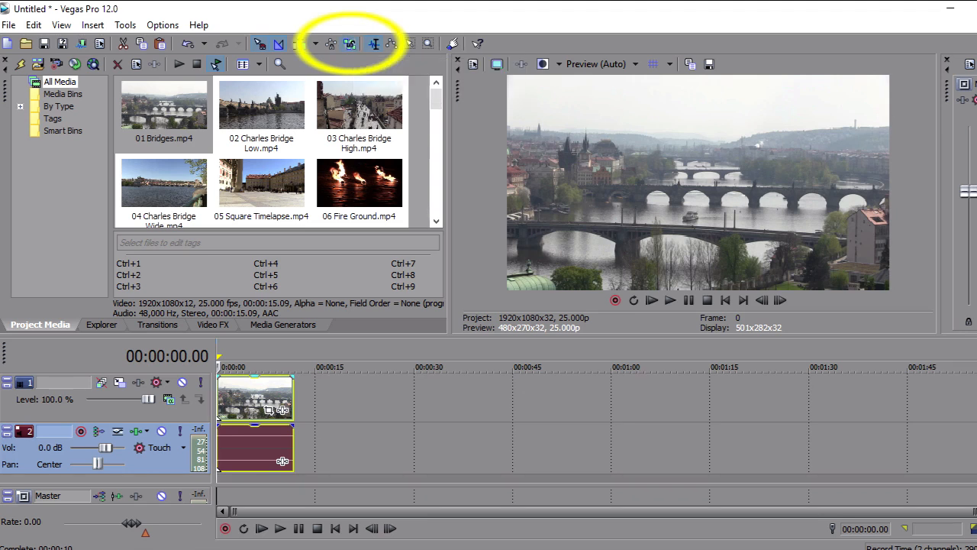
Move the bridges clip's audio and video independently to about 15 seconds and back to the start of the timeline.
{"action": "left_click_drag", "start_coordinate": [282, 461], "coordinate": [380, 460]}
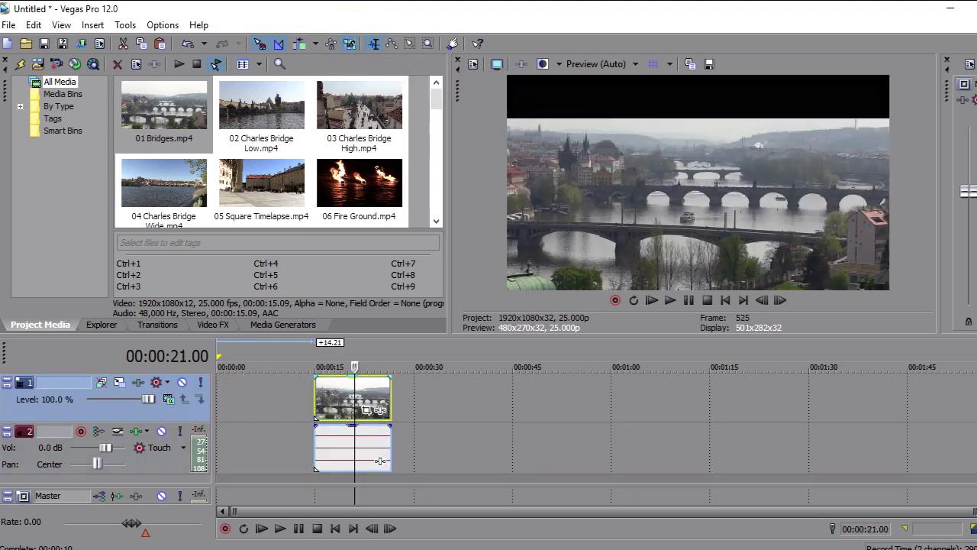
{"action": "left_click_drag", "start_coordinate": [353, 399], "coordinate": [255, 398]}
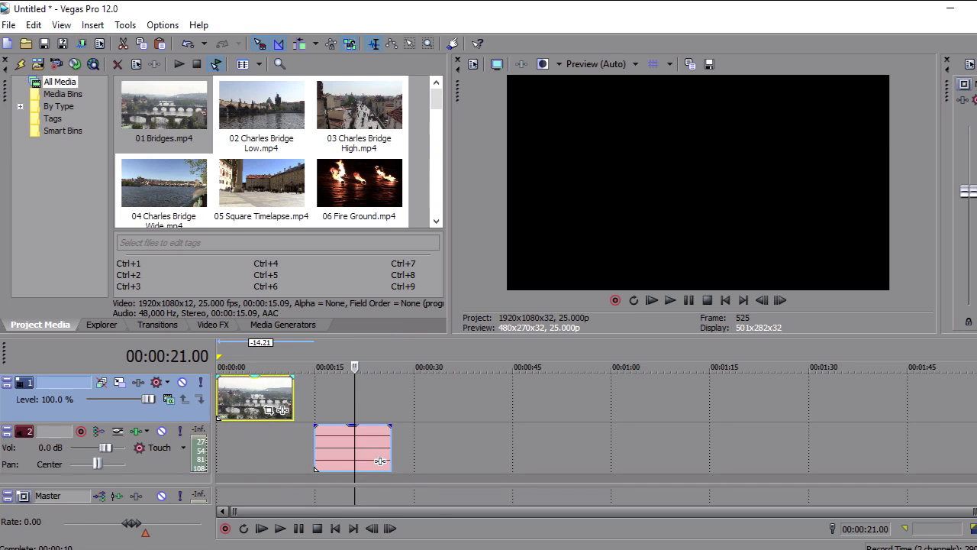
{"action": "left_click_drag", "start_coordinate": [380, 461], "coordinate": [283, 461]}
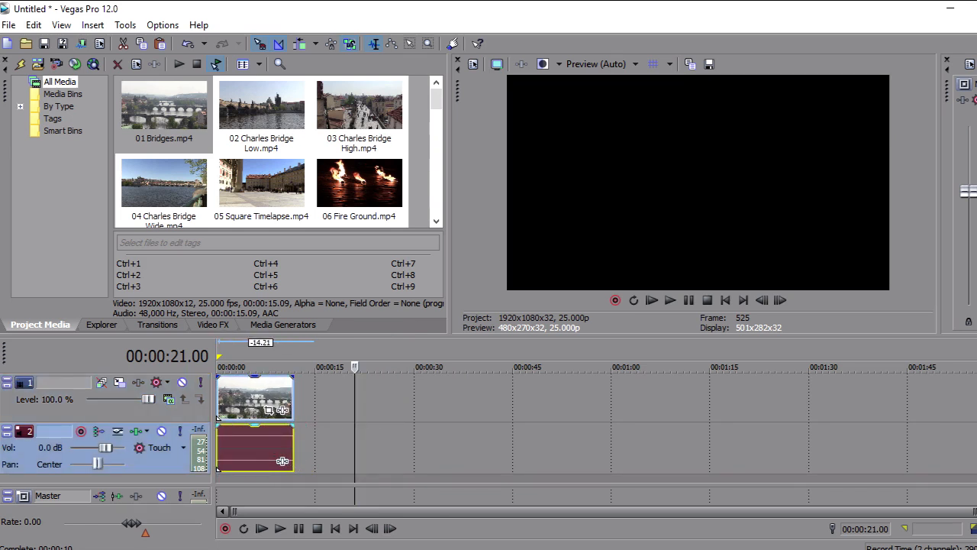
Delete the bridges clip's audio event, keeping its video event.
{"action": "left_click", "coordinate": [255, 447]}
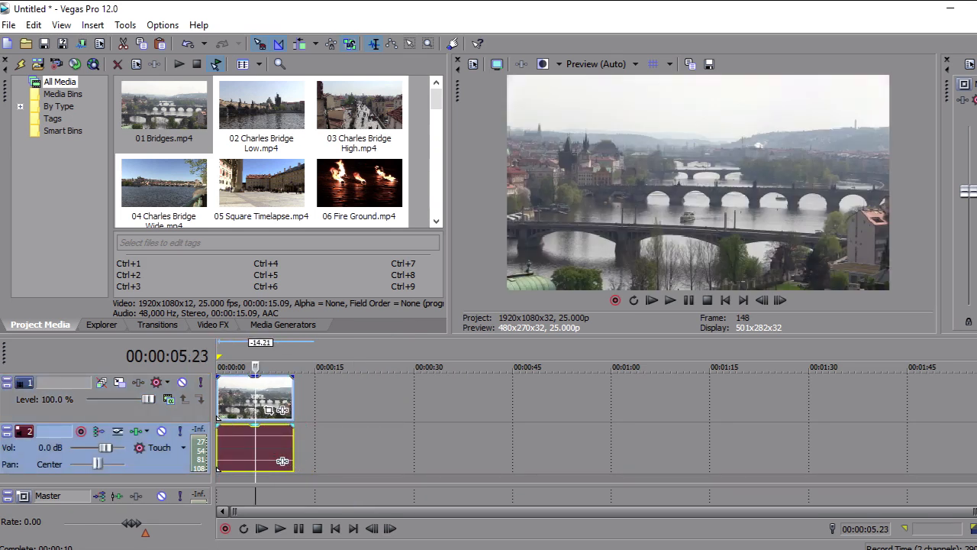
{"action": "key", "text": "Delete"}
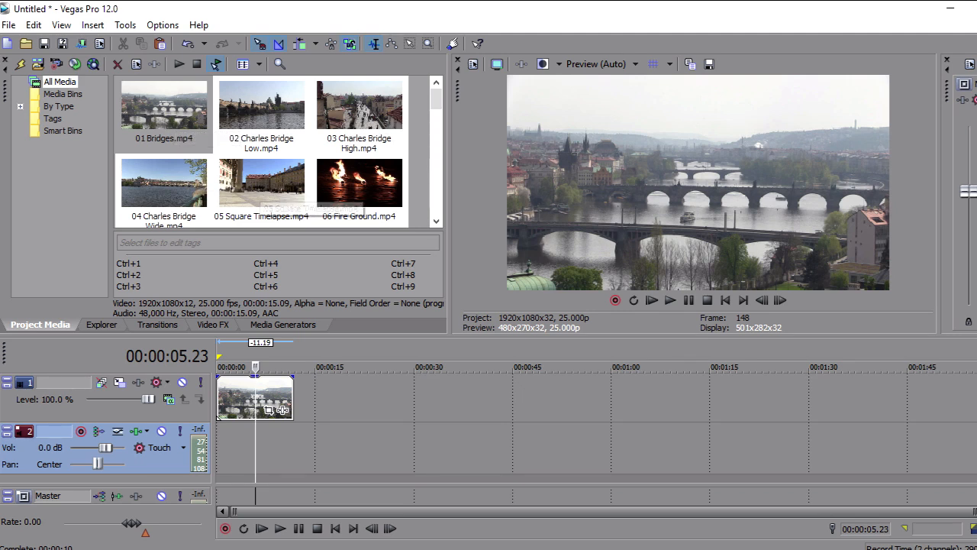
Place the remaining video clips, from 02 Charles Bridge Low through 22 Castle Night, in order after the bridges clip on the timeline.
{"action": "left_click_drag", "start_coordinate": [261, 106], "coordinate": [365, 420]}
{"action": "left_click_drag", "start_coordinate": [358, 107], "coordinate": [523, 424]}
{"action": "left_click_drag", "start_coordinate": [164, 184], "coordinate": [679, 424]}
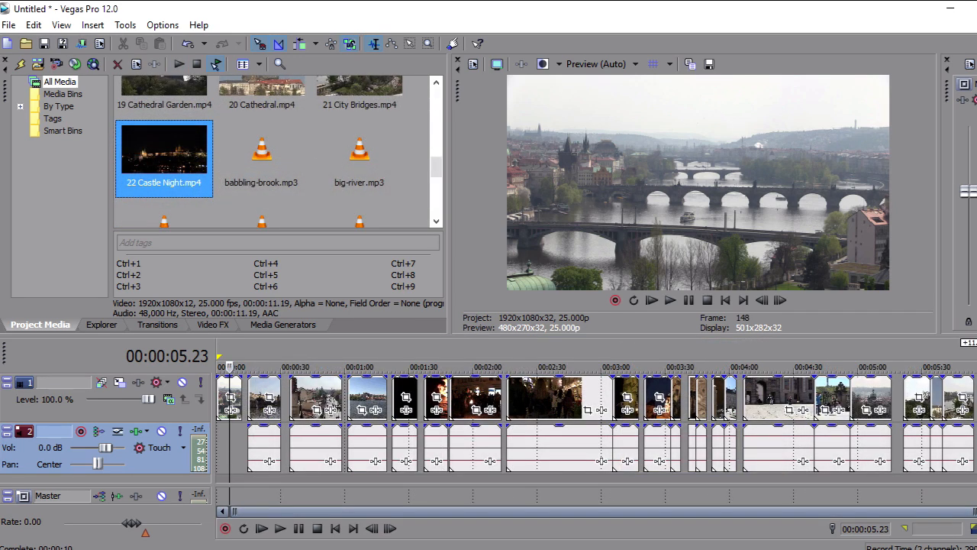
Return the playhead to the start and make the timeline area taller.
{"action": "left_click", "coordinate": [335, 528]}
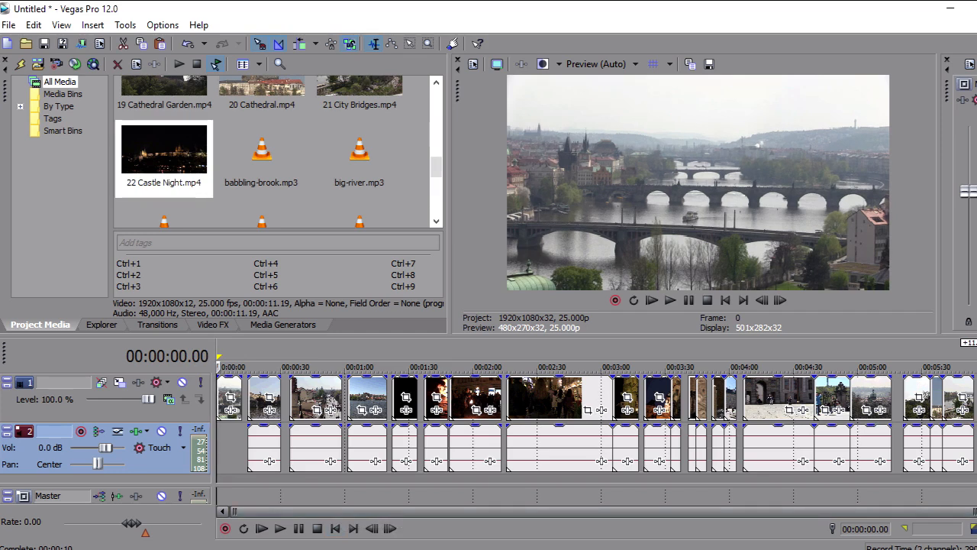
{"action": "scroll", "coordinate": [596, 425], "scroll_direction": "down", "scroll_amount": 1}
{"action": "scroll", "coordinate": [596, 425], "scroll_direction": "up", "scroll_amount": 1}
{"action": "left_click_drag", "start_coordinate": [534, 336], "coordinate": [535, 243]}
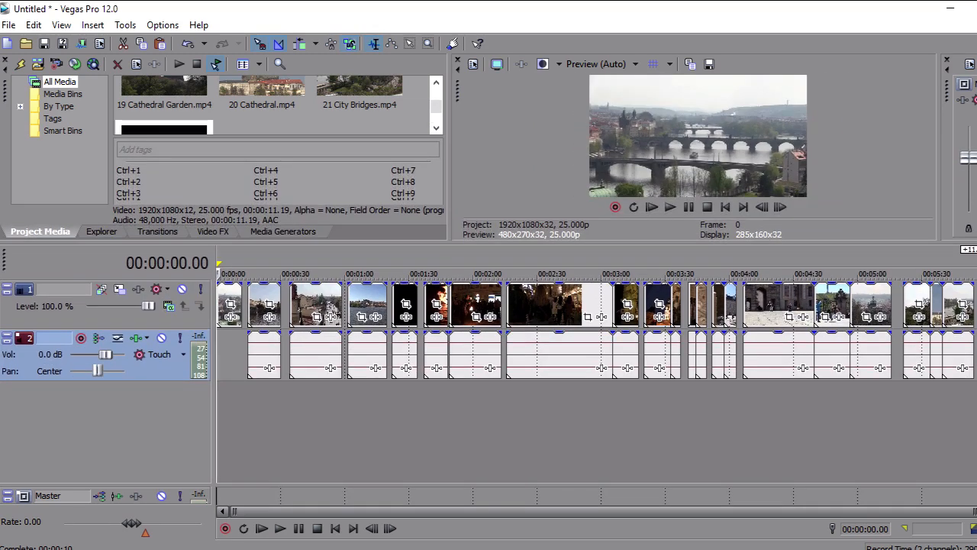
Insert an audio track below the existing tracks and delete it again.
{"action": "right_click", "coordinate": [249, 423]}
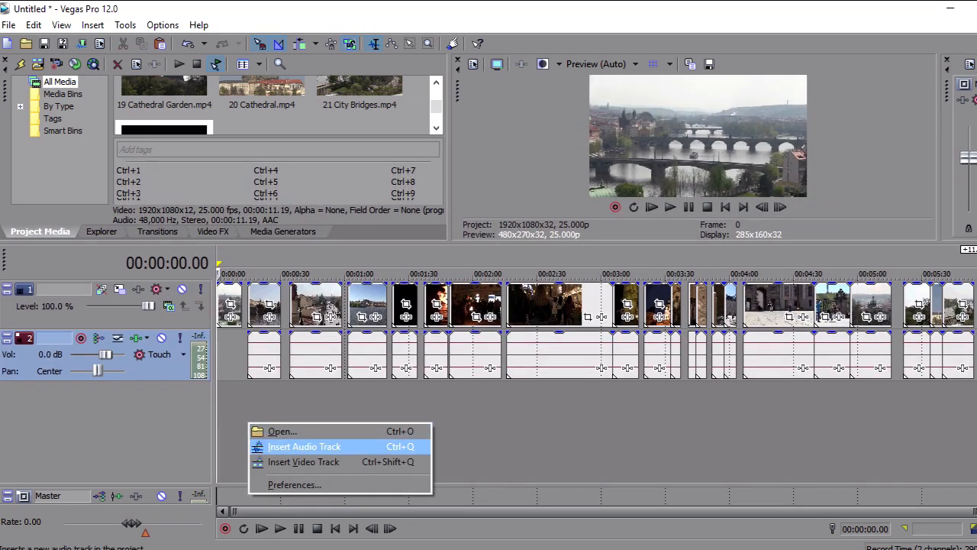
{"action": "left_click", "coordinate": [304, 447]}
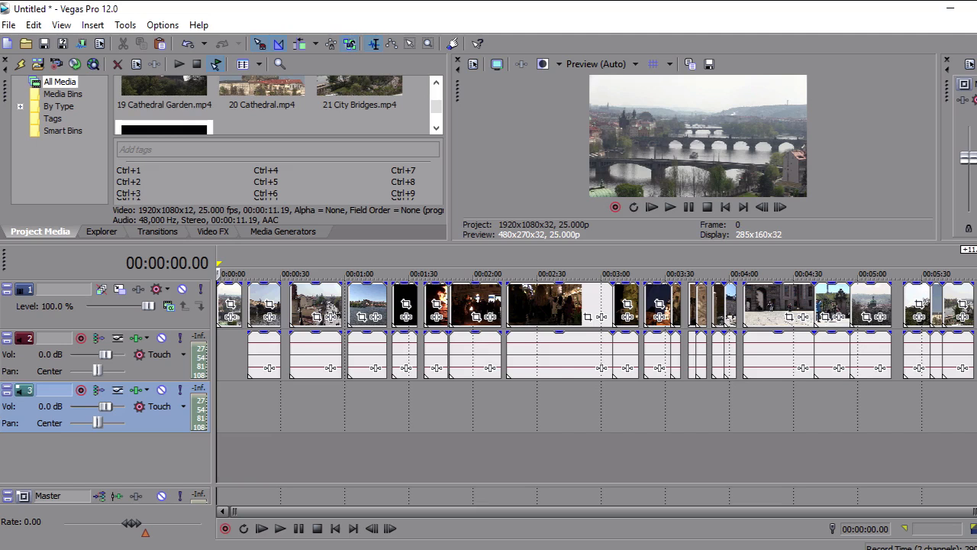
{"action": "key", "text": "Delete"}
Insert a new video track and move it below the existing video and audio tracks.
{"action": "right_click", "coordinate": [261, 439]}
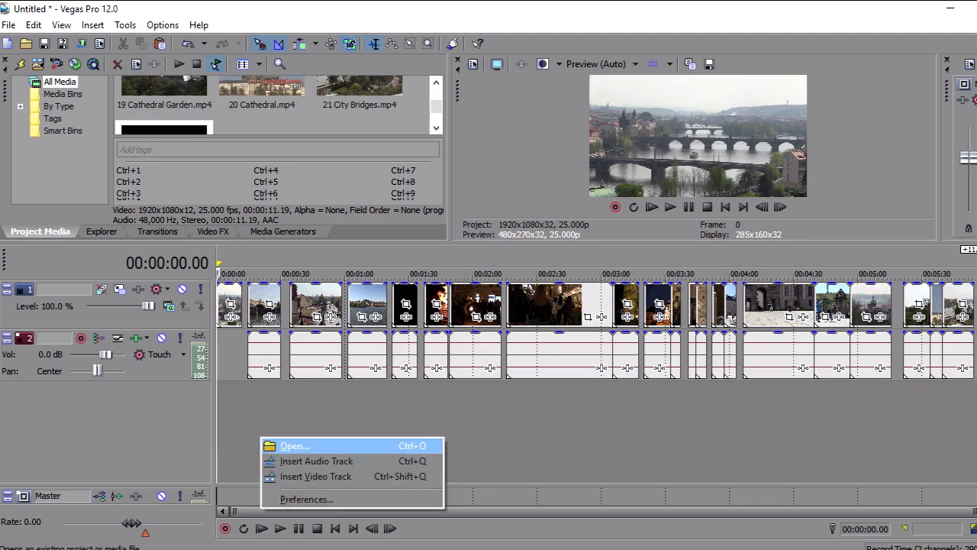
{"action": "left_click", "coordinate": [316, 476]}
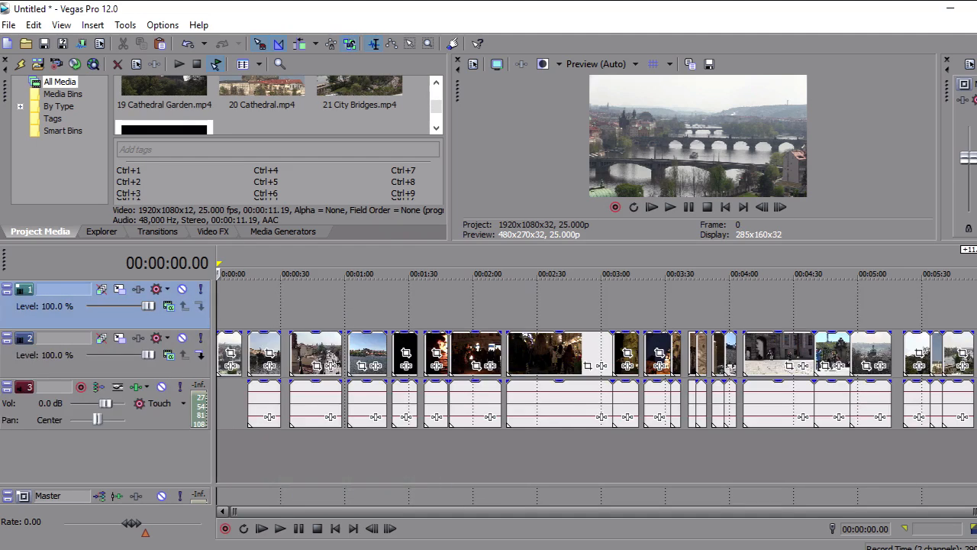
{"action": "left_click_drag", "start_coordinate": [46, 298], "coordinate": [46, 366]}
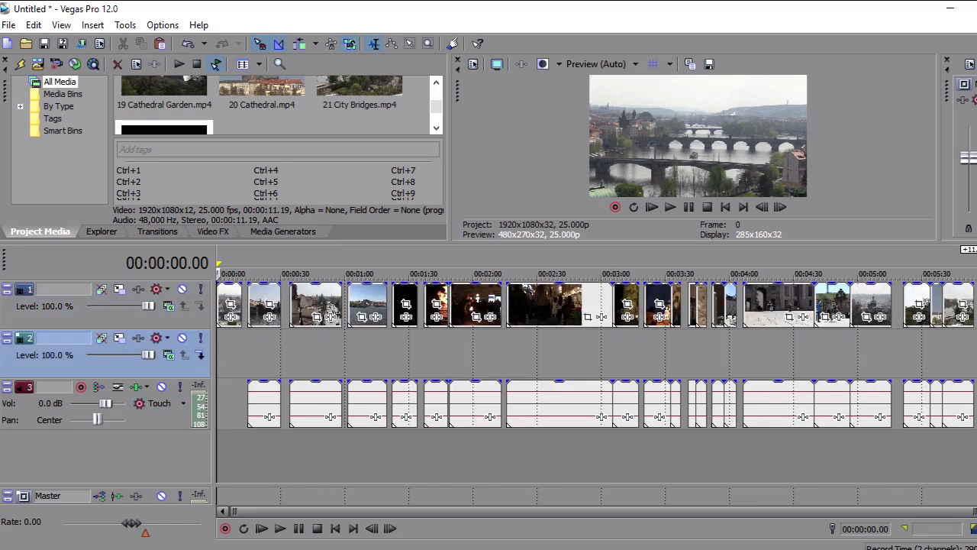
{"action": "left_click", "coordinate": [31, 412]}
{"action": "left_click_drag", "start_coordinate": [30, 412], "coordinate": [30, 340]}
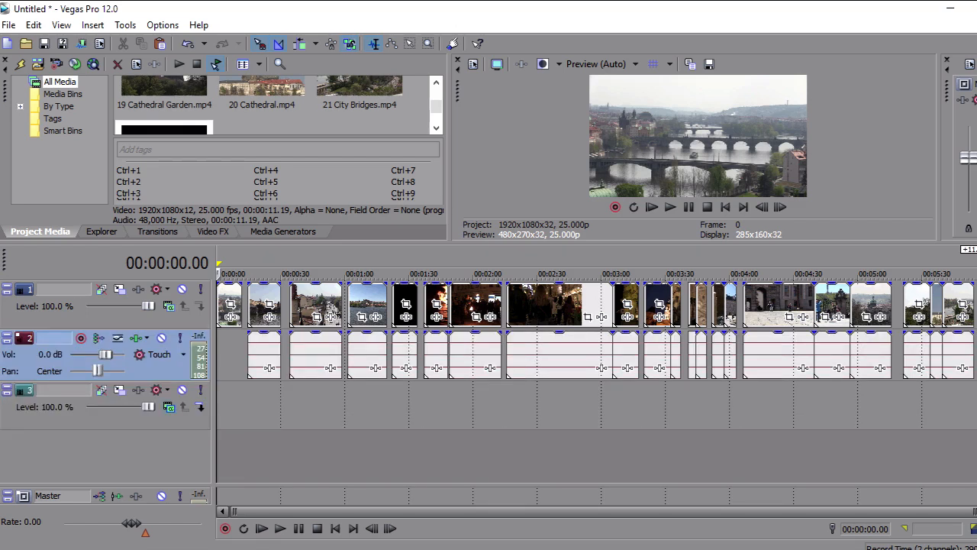
Delete the empty lower video track and the audio track, keeping only the video track with the clips.
{"action": "left_click", "coordinate": [46, 413]}
{"action": "key", "text": "Delete"}
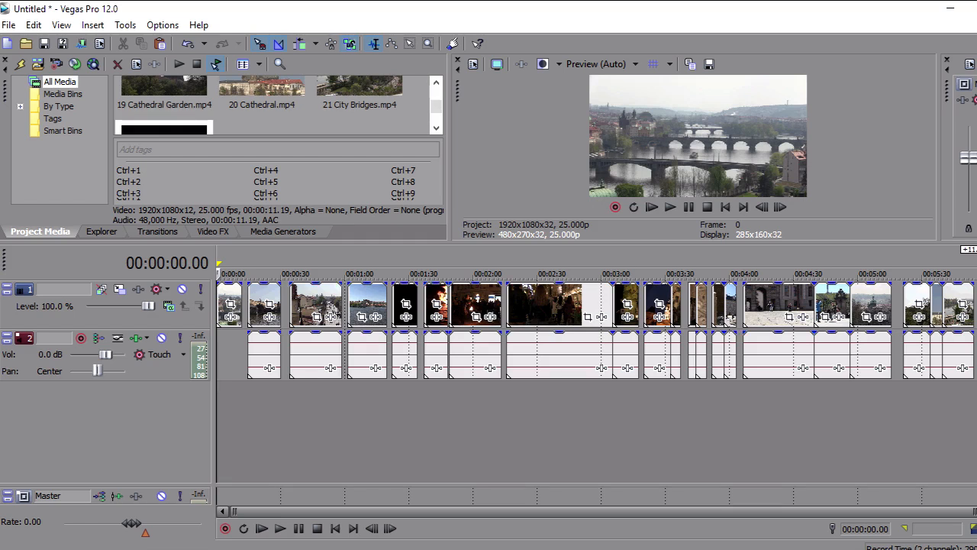
{"action": "left_click", "coordinate": [164, 375]}
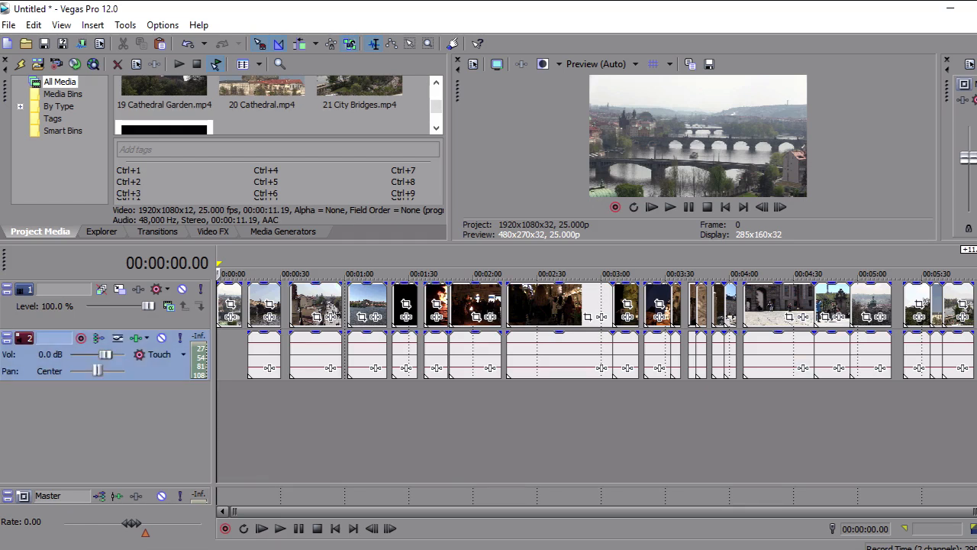
{"action": "key", "text": "Delete"}
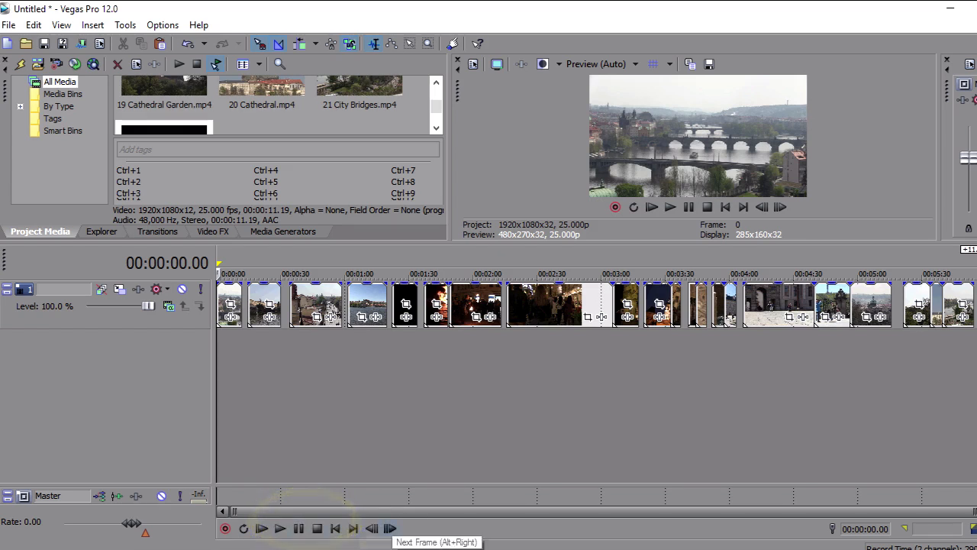
Enlarge the video preview area and play the timeline at several points up to about 2:35, then stop.
{"action": "left_click", "coordinate": [280, 528]}
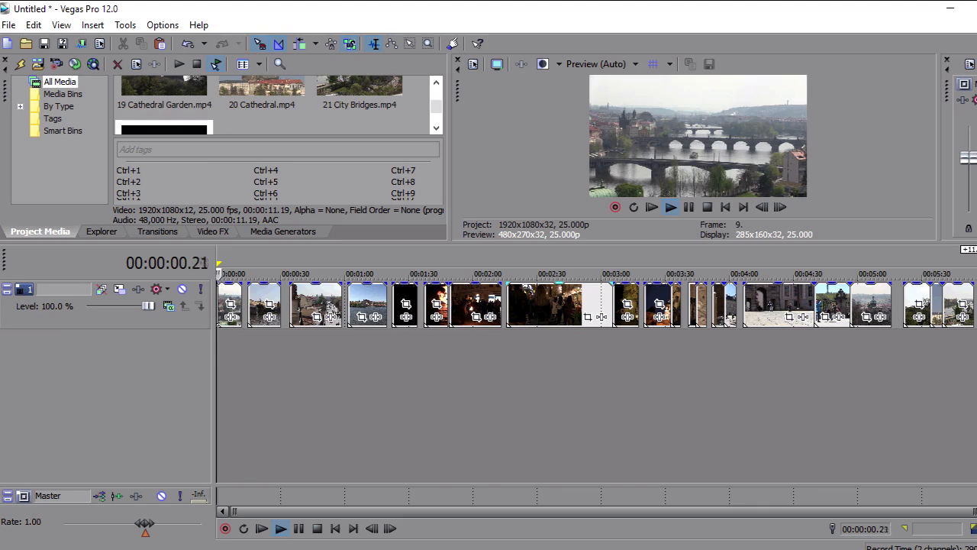
{"action": "left_click_drag", "start_coordinate": [489, 243], "coordinate": [489, 361]}
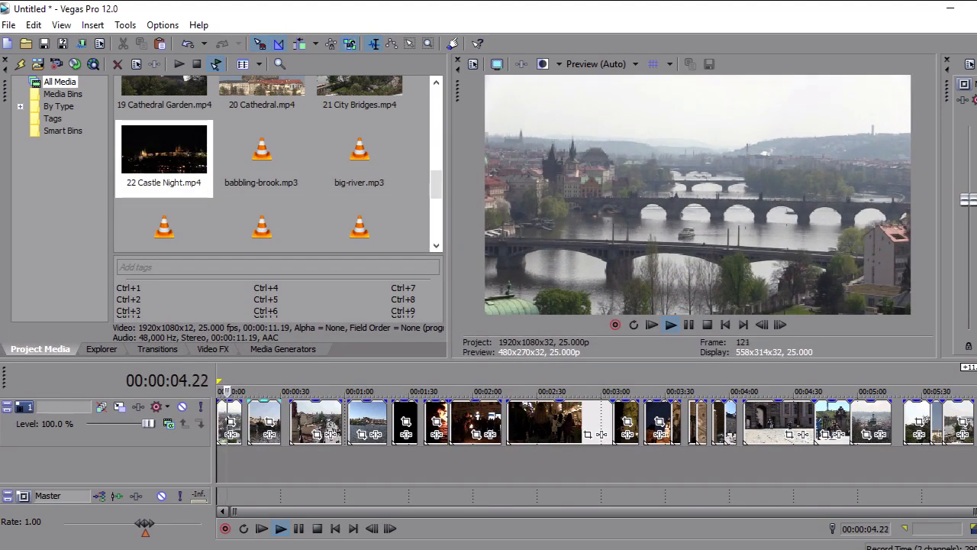
{"action": "left_click", "coordinate": [263, 391]}
{"action": "left_click", "coordinate": [314, 391]}
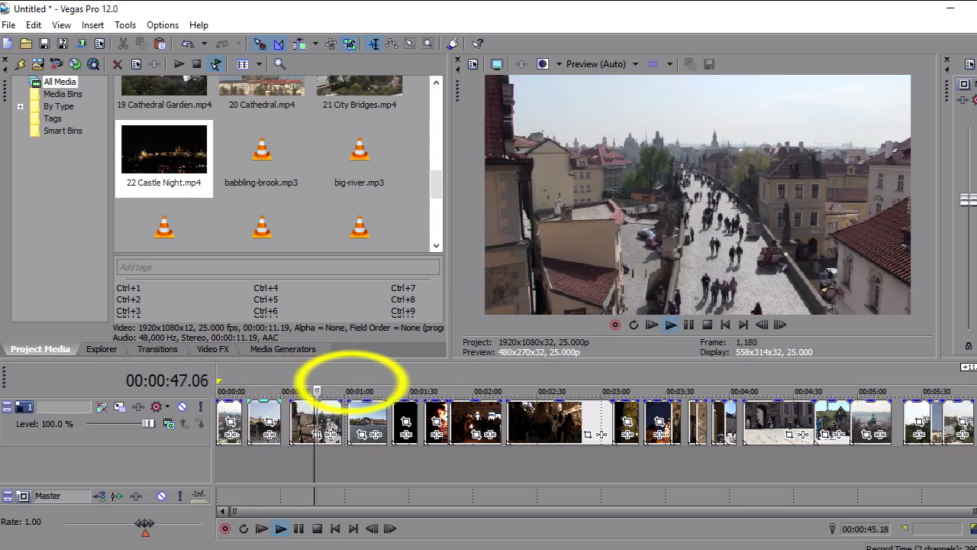
{"action": "left_click", "coordinate": [370, 387]}
{"action": "left_click", "coordinate": [402, 391]}
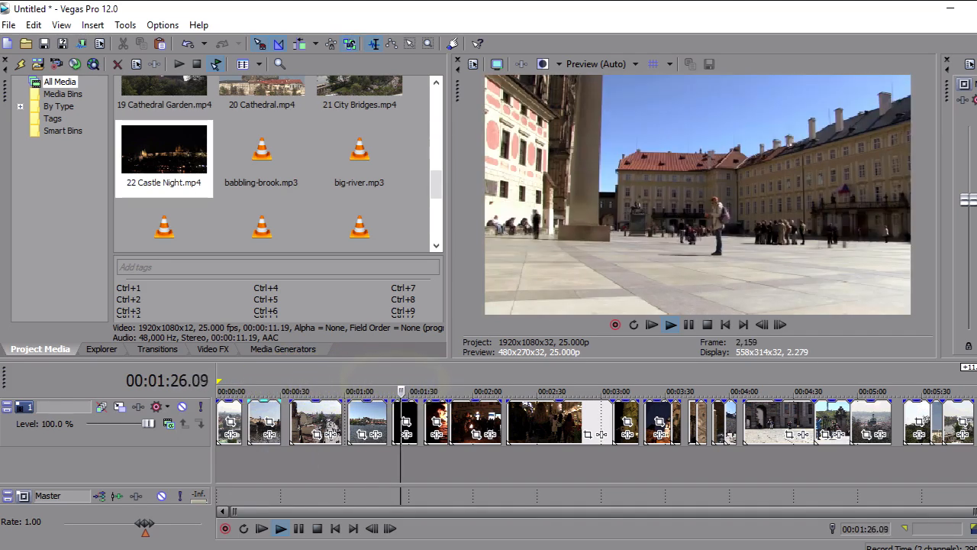
{"action": "left_click", "coordinate": [476, 391]}
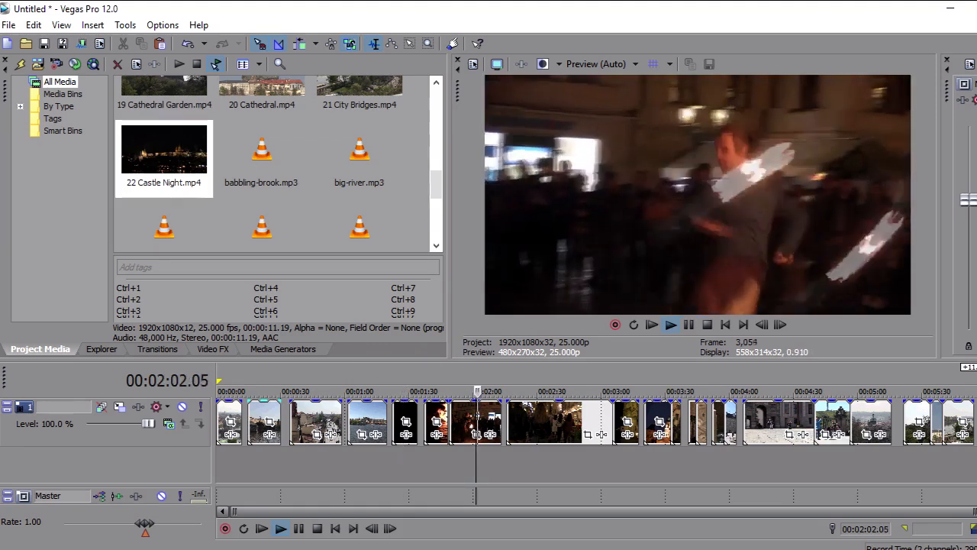
{"action": "left_click", "coordinate": [549, 391]}
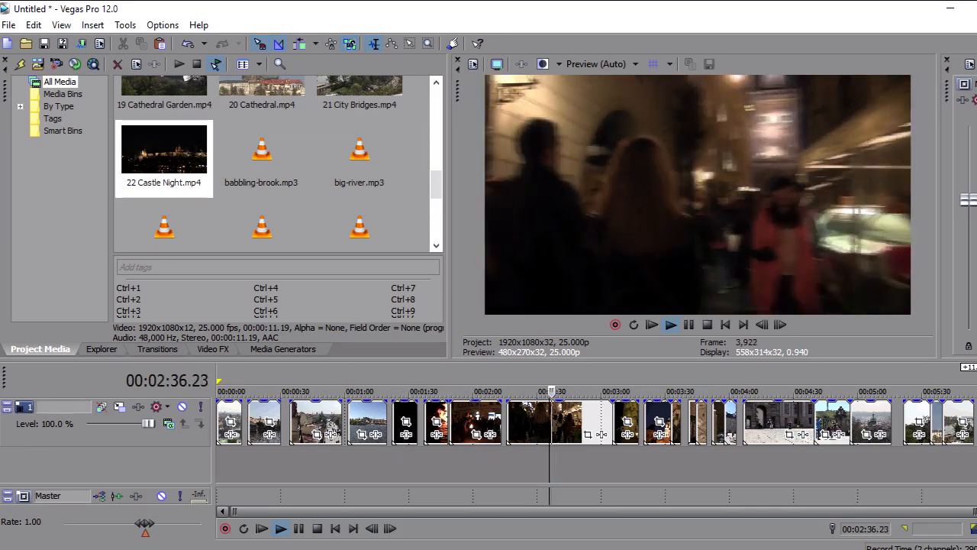
{"action": "key", "text": "space"}
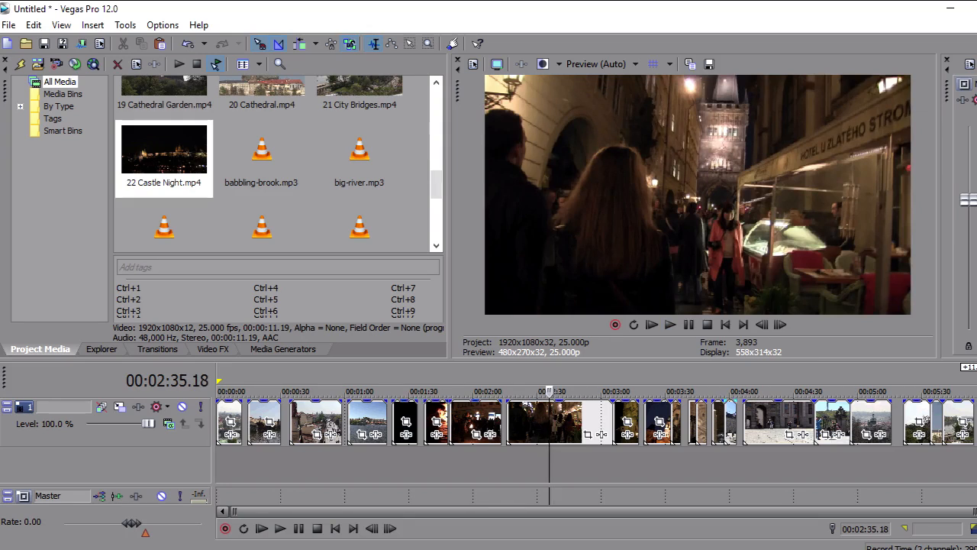
Play the third clip, the crowded bridge seen from above, from its start and stop playback.
{"action": "scroll", "coordinate": [550, 427], "scroll_direction": "up", "scroll_amount": 3}
{"action": "left_click_drag", "start_coordinate": [549, 511], "coordinate": [384, 511]}
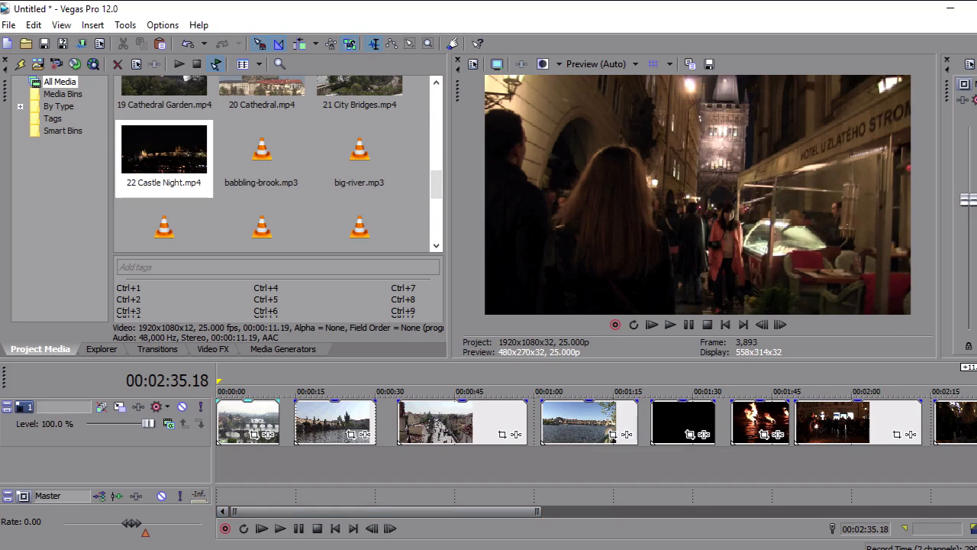
{"action": "left_click", "coordinate": [448, 428]}
{"action": "scroll", "coordinate": [447, 428], "scroll_direction": "up", "scroll_amount": 5}
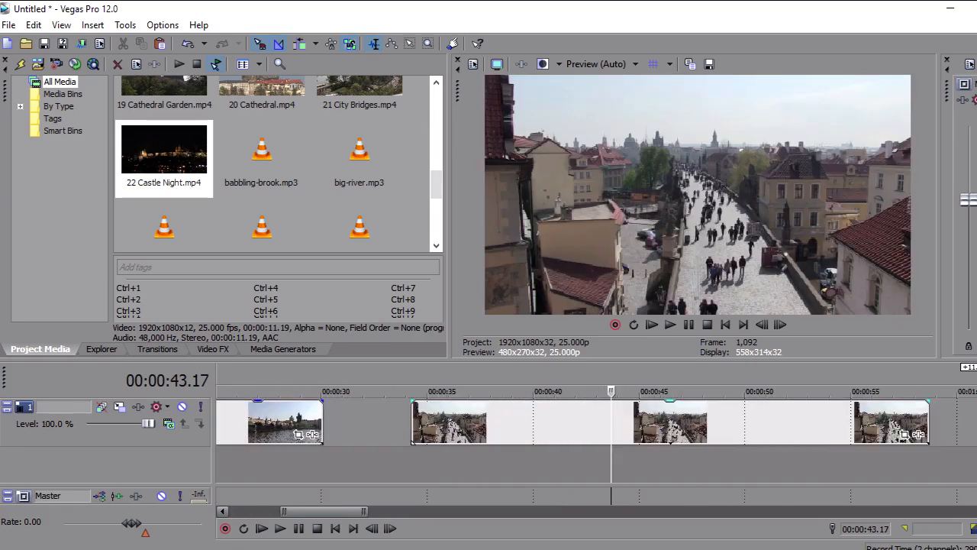
{"action": "scroll", "coordinate": [596, 425], "scroll_direction": "down", "scroll_amount": 1}
{"action": "left_click", "coordinate": [412, 425]}
{"action": "key", "text": "space"}
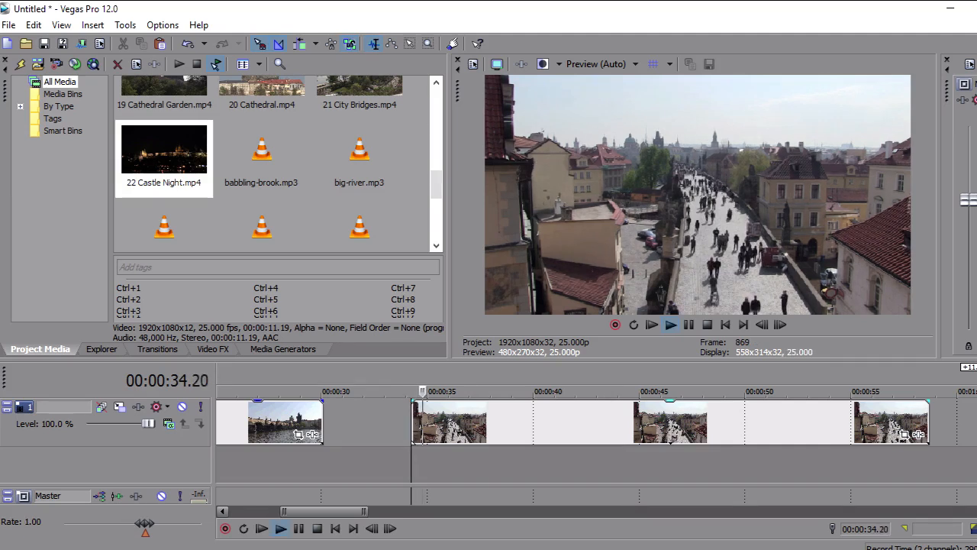
{"action": "key", "text": "space"}
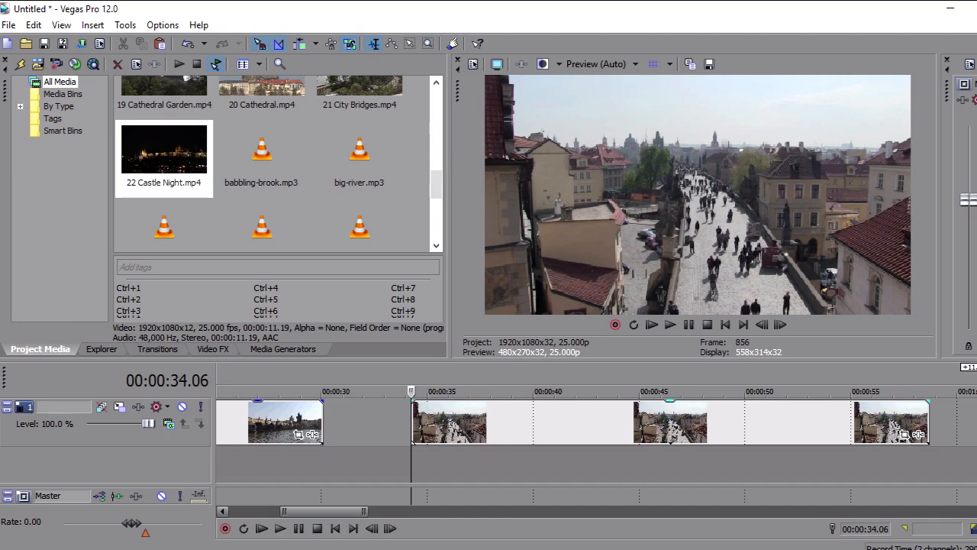
Extend the start of the third clip about 2 seconds earlier, then trim it back to its original start.
{"action": "left_click", "coordinate": [413, 439]}
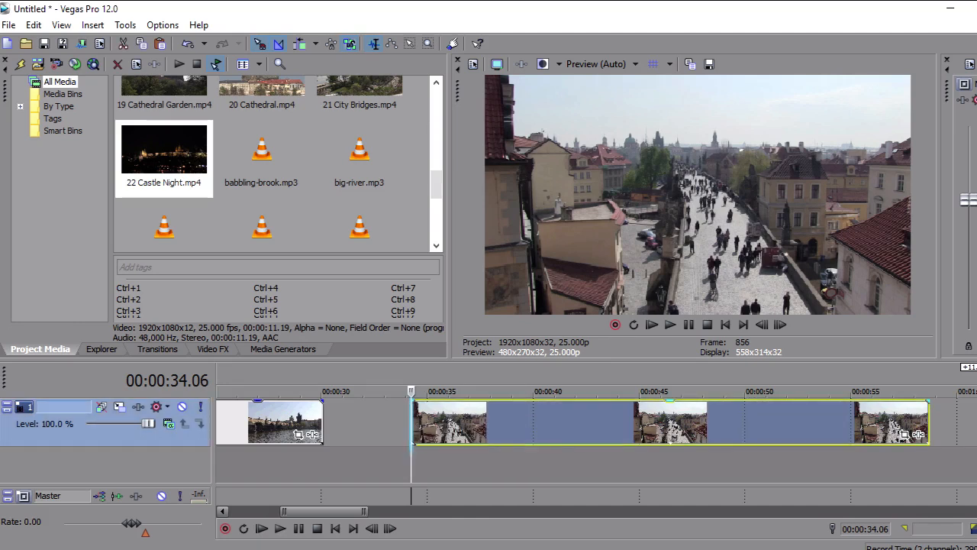
{"action": "left_click_drag", "start_coordinate": [413, 442], "coordinate": [364, 441]}
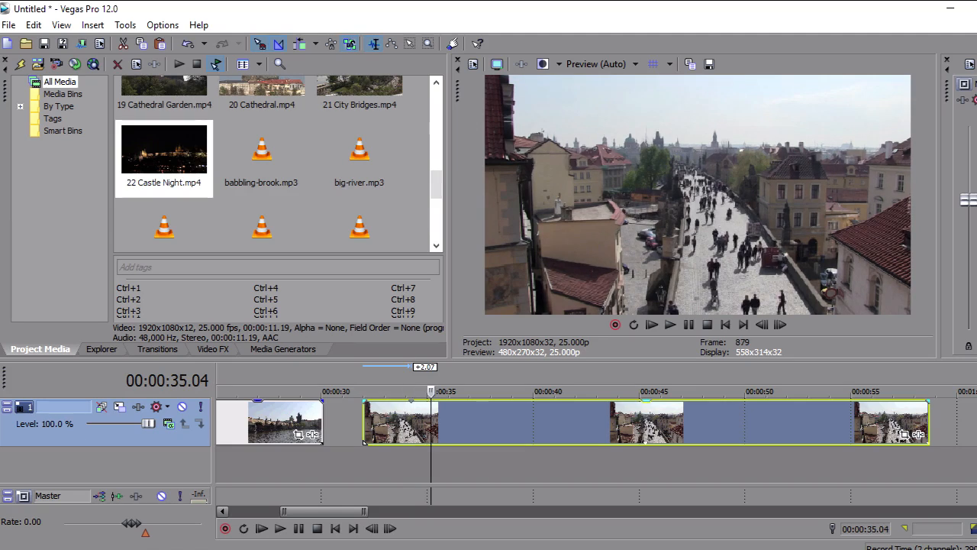
{"action": "left_click_drag", "start_coordinate": [364, 441], "coordinate": [412, 441]}
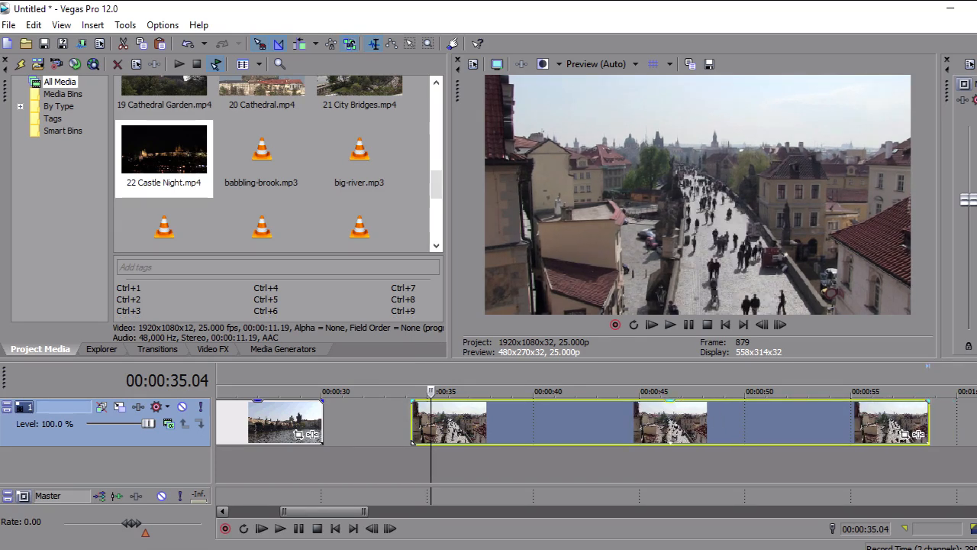
Move the clips that follow the third clip further along the timeline to leave free space after it.
{"action": "scroll", "coordinate": [595, 428], "scroll_direction": "down", "scroll_amount": 1}
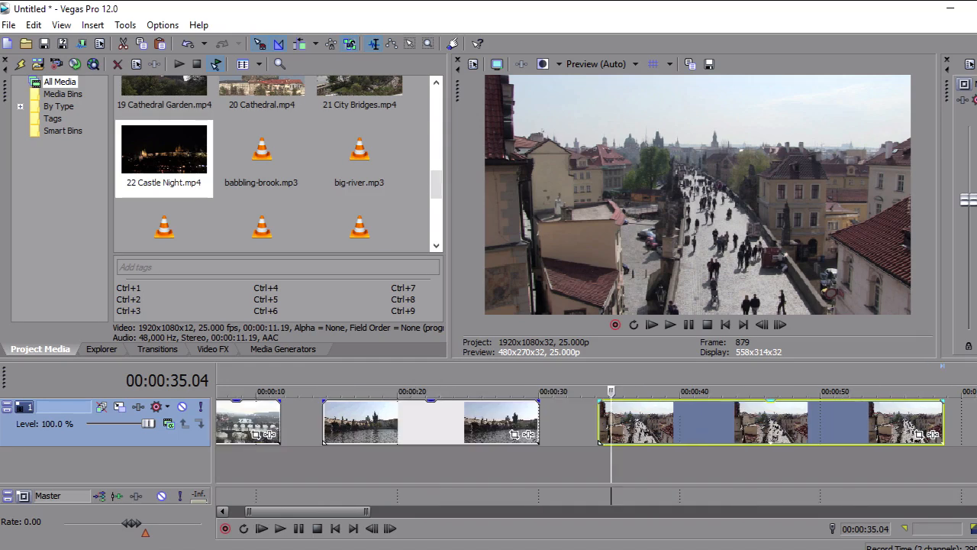
{"action": "scroll", "coordinate": [600, 442], "scroll_direction": "down", "scroll_amount": 1}
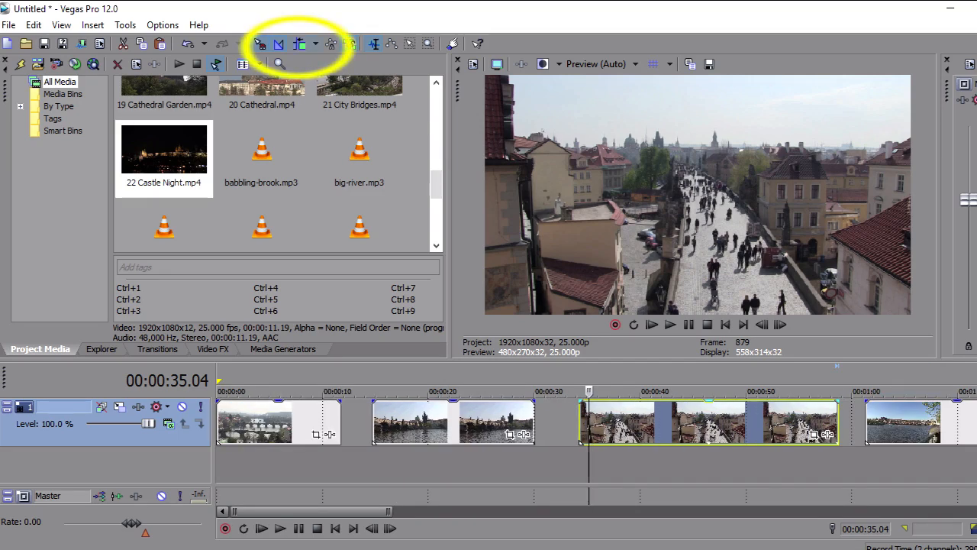
{"action": "left_click_drag", "start_coordinate": [905, 424], "coordinate": [976, 423]}
{"action": "scroll", "coordinate": [596, 423], "scroll_direction": "down", "scroll_amount": 3}
{"action": "left_click_drag", "start_coordinate": [531, 422], "coordinate": [646, 422]}
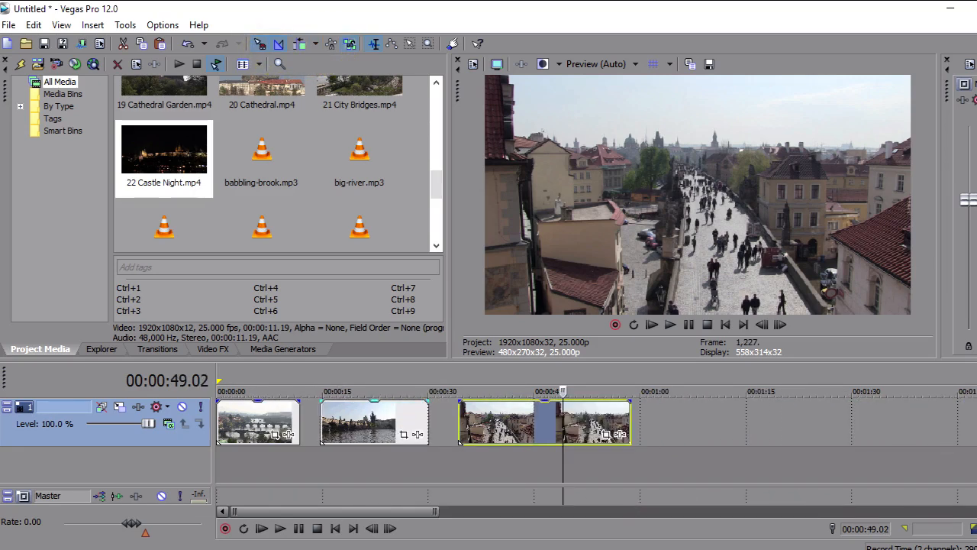
Time-stretch the end of the third clip about 36 seconds longer and play the slowed footage.
{"action": "left_click_drag", "start_coordinate": [632, 428], "coordinate": [713, 431]}
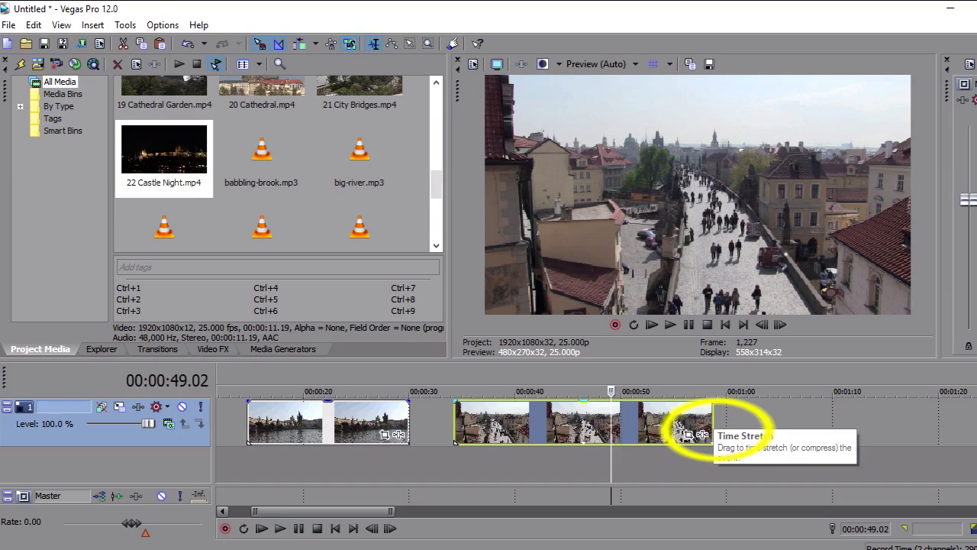
{"action": "left_click_drag", "start_coordinate": [703, 433], "coordinate": [976, 433]}
{"action": "key", "text": "space"}
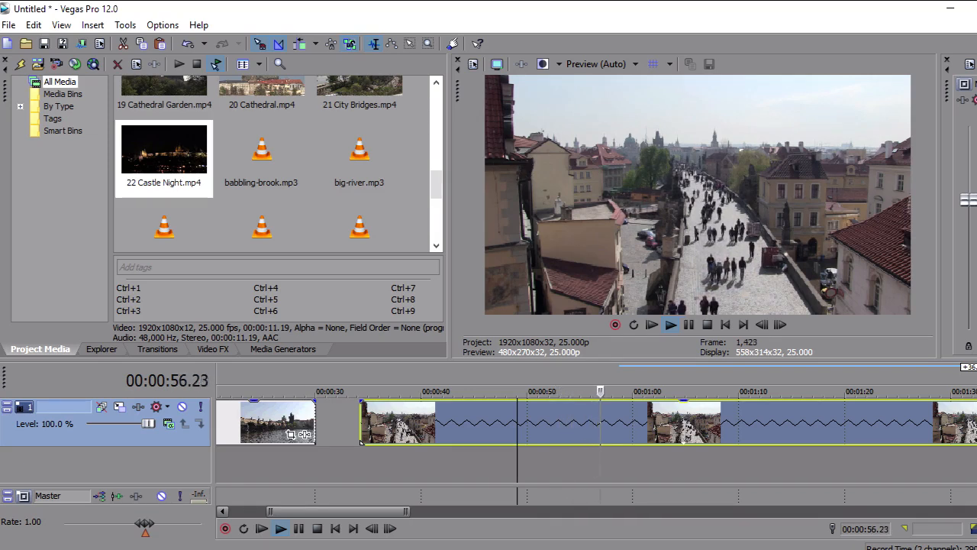
{"action": "key", "text": "space"}
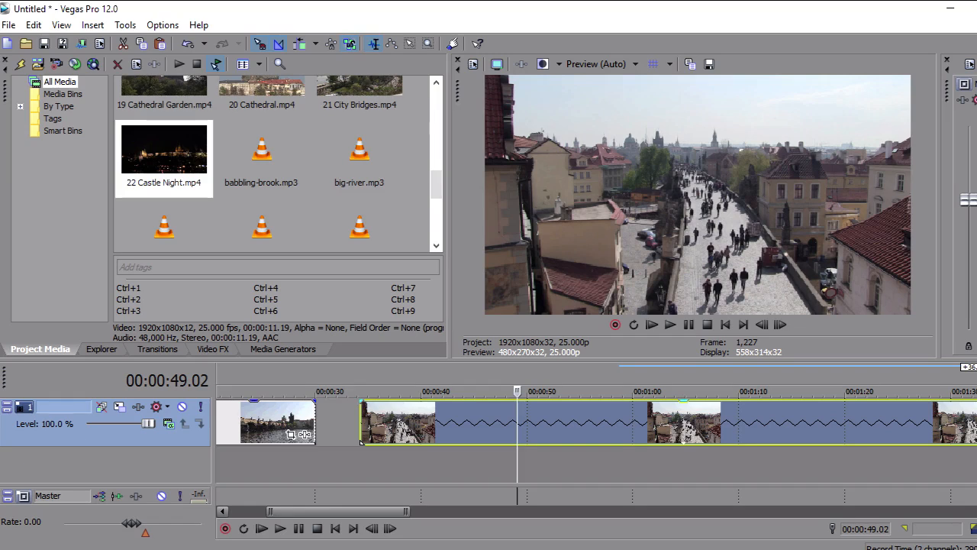
Compress the third clip by about 55 seconds, play the sped-up footage, and stretch its end back out by 12 seconds 17 frames.
{"action": "left_click_drag", "start_coordinate": [976, 422], "coordinate": [425, 422]}
{"action": "left_click", "coordinate": [369, 459]}
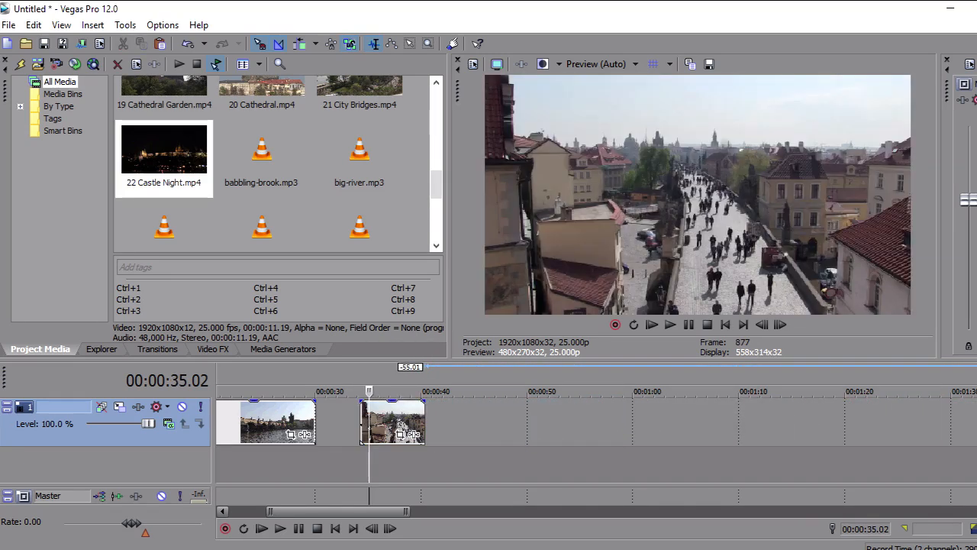
{"action": "key", "text": "space"}
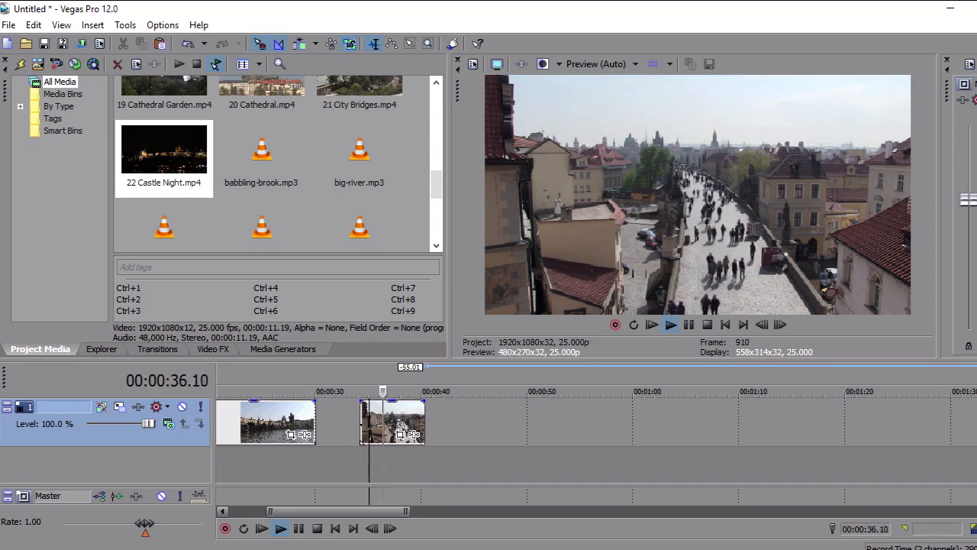
{"action": "key", "text": "space"}
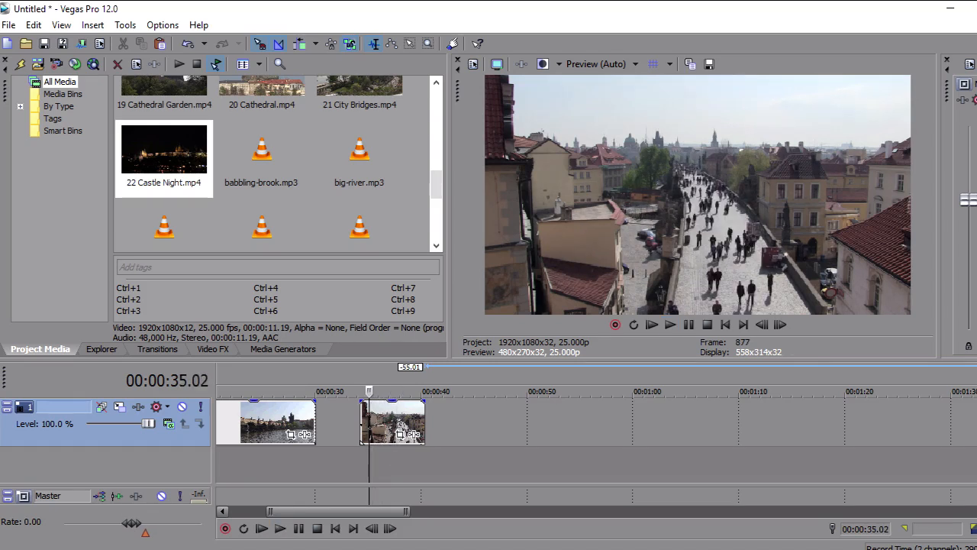
{"action": "left_click_drag", "start_coordinate": [425, 424], "coordinate": [559, 424]}
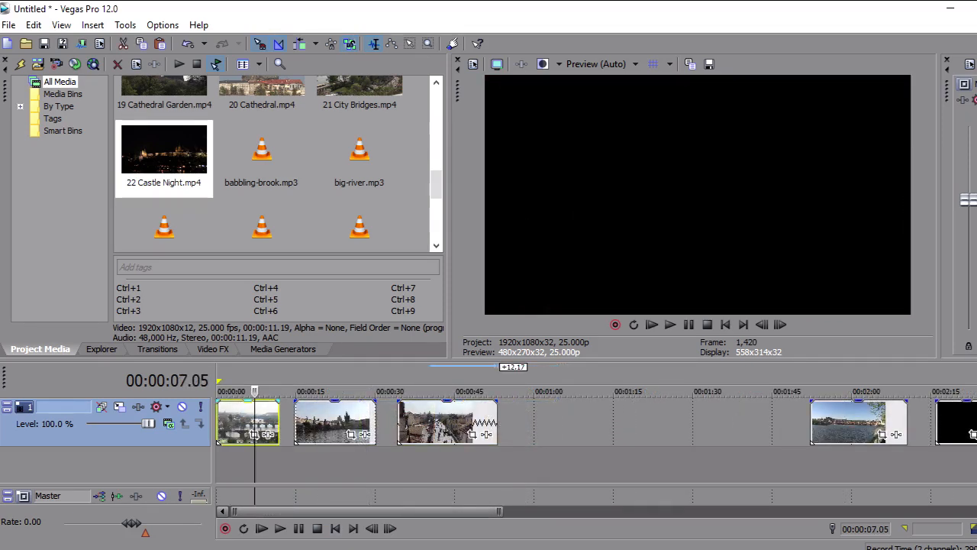
Move the second clip over the end of the first to make a crossfade of 3 seconds 5 frames, and play the transition.
{"action": "key", "text": "Up"}
{"action": "key", "text": "Up"}
{"action": "key", "text": "Up"}
{"action": "key", "text": "Up"}
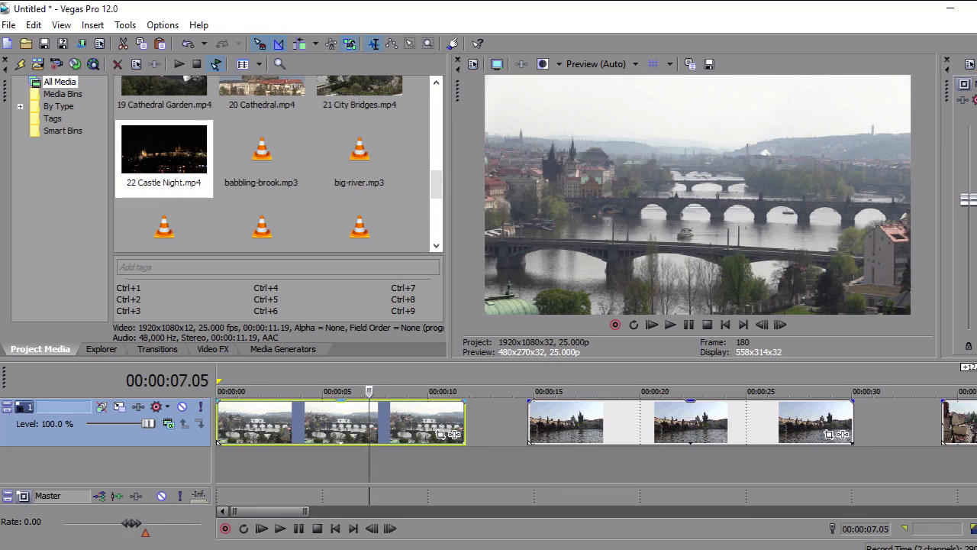
{"action": "left_click", "coordinate": [606, 421]}
{"action": "left_click_drag", "start_coordinate": [605, 422], "coordinate": [476, 422]}
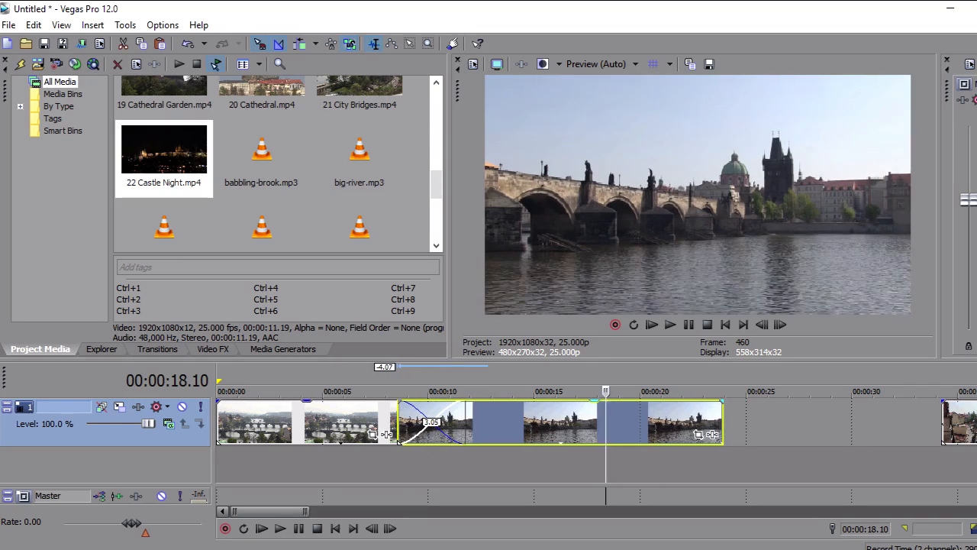
{"action": "left_click", "coordinate": [384, 391]}
{"action": "key", "text": "space"}
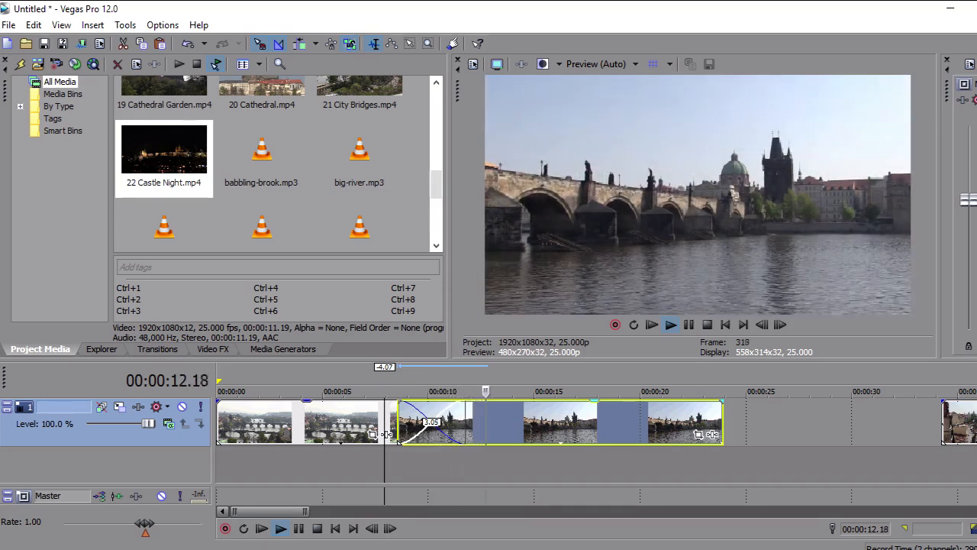
{"action": "key", "text": "space"}
Shorten the crossfade between the first two clips to 1 second by moving the second clip, and play it.
{"action": "left_click_drag", "start_coordinate": [398, 442], "coordinate": [445, 441]}
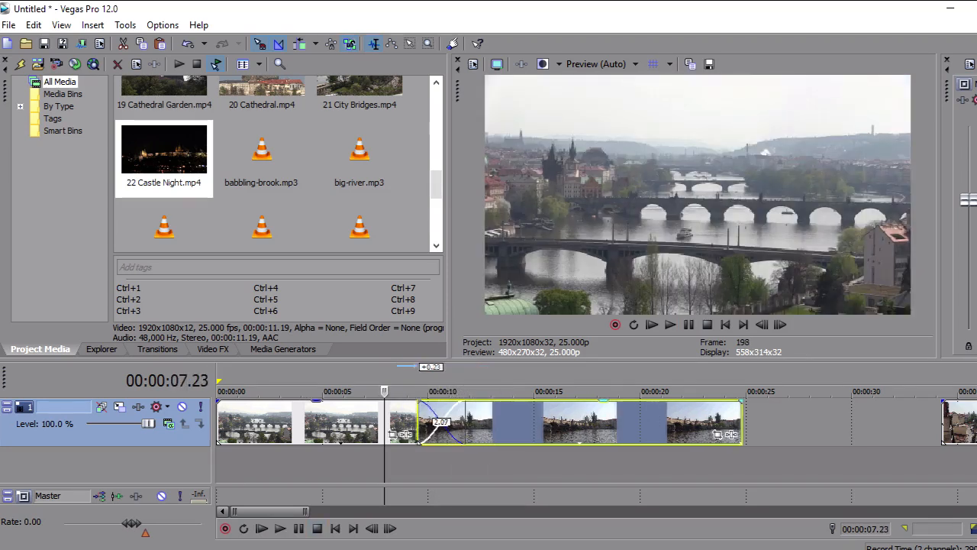
{"action": "key", "text": "Page_Down"}
{"action": "key", "text": "space"}
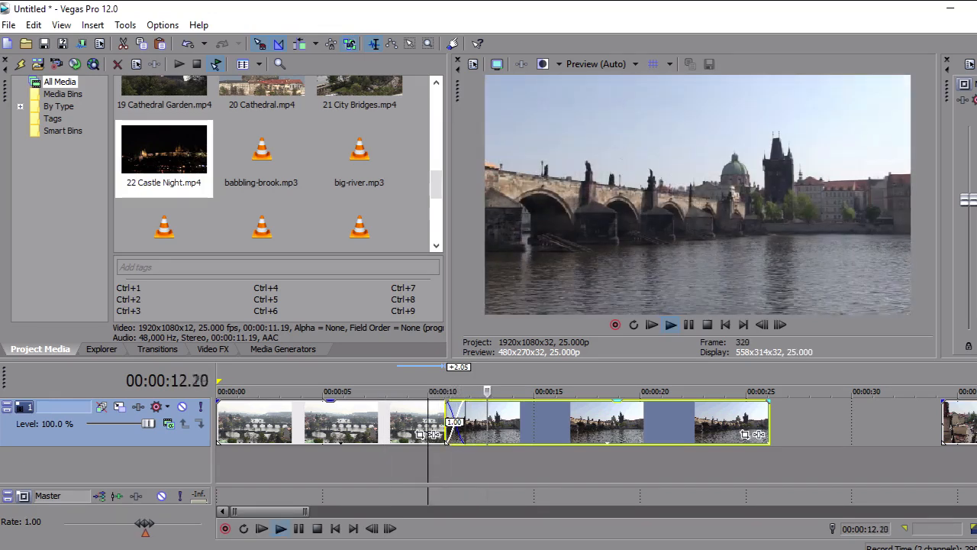
{"action": "key", "text": "space"}
Place the second clip directly against the end of the first without overlap and play the straight cut.
{"action": "mouse_move", "coordinate": [447, 441]}
{"action": "left_mouse_down"}
{"action": "mouse_move", "coordinate": [476, 442]}
{"action": "mouse_move", "coordinate": [465, 443]}
{"action": "left_mouse_up"}
{"action": "left_click_drag", "start_coordinate": [428, 391], "coordinate": [439, 390]}
{"action": "key", "text": "space"}
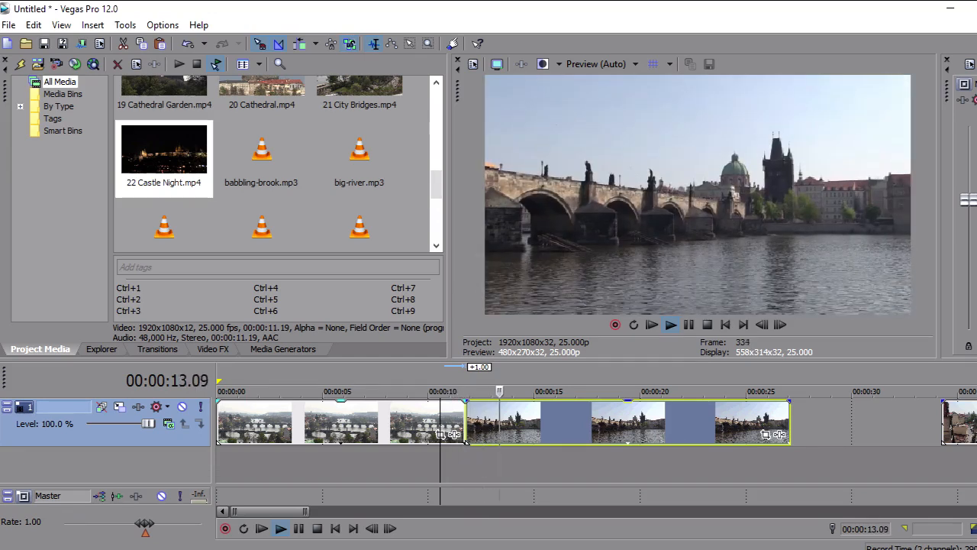
{"action": "key", "text": "space"}
Overlap the second clip with the end of the first again for a crossfade of 2 seconds 9 frames.
{"action": "left_click_drag", "start_coordinate": [496, 422], "coordinate": [447, 423]}
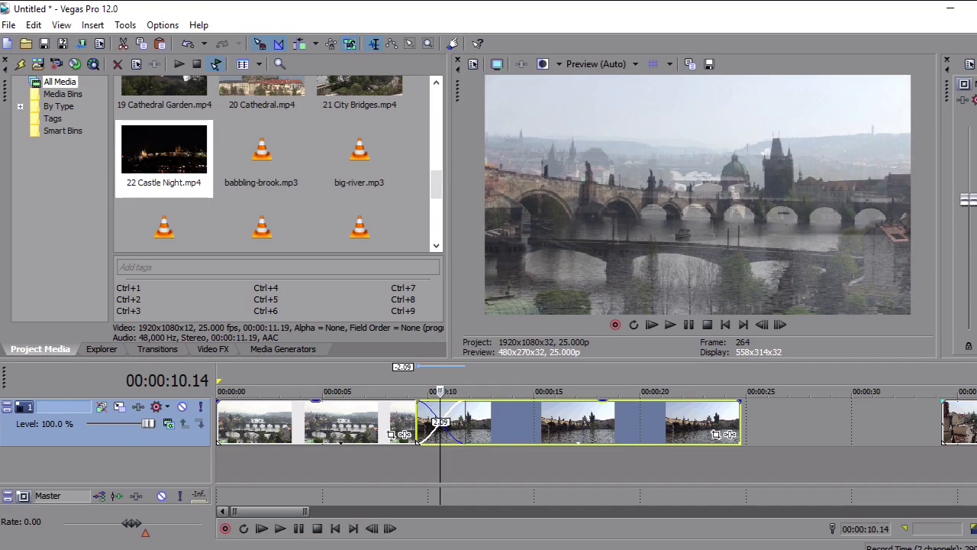